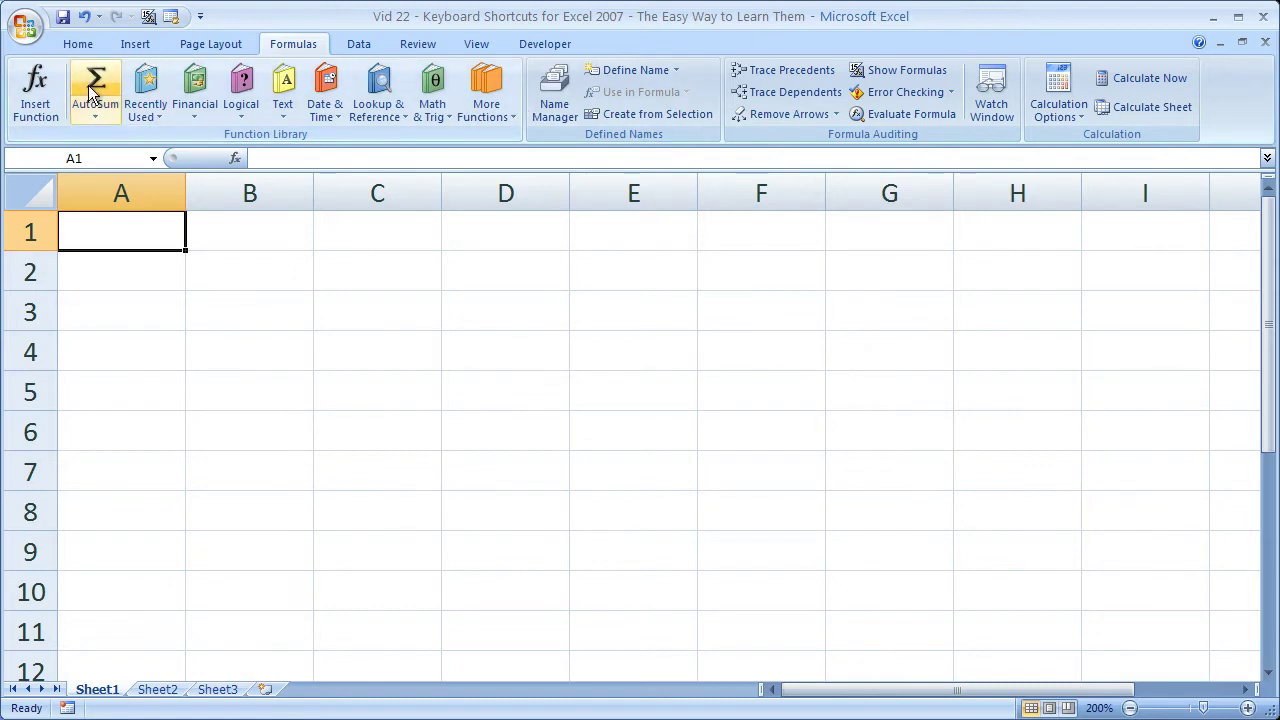
# Step: Display the gallery of workbook themes using the ribbon's access-key hints, and close it without choosing a theme
pyautogui.click(78, 50)
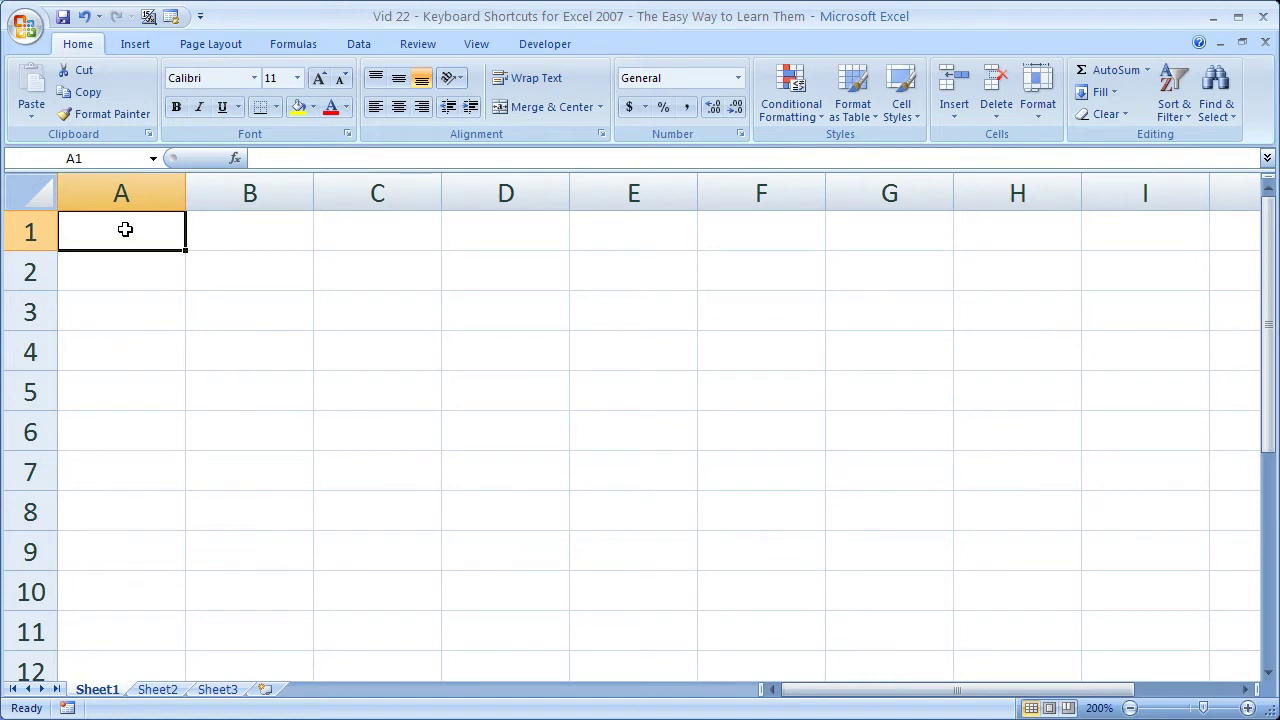
pyautogui.press('alt')
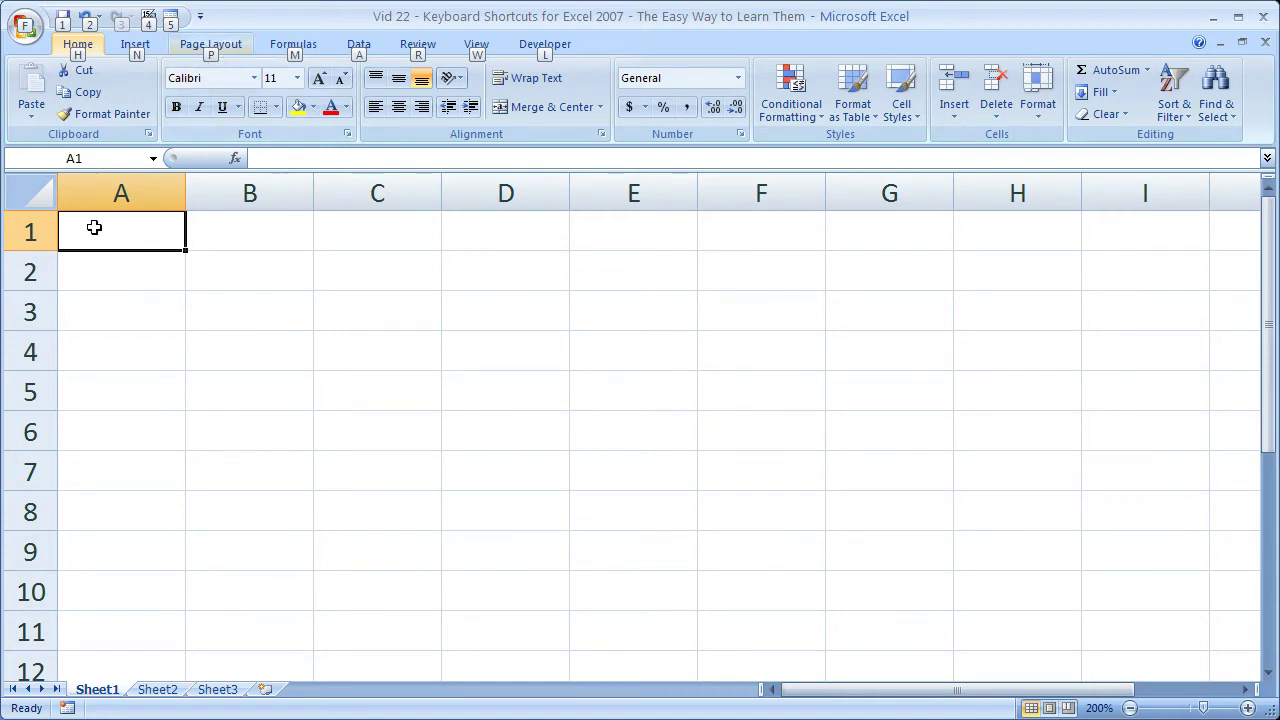
pyautogui.press('p')
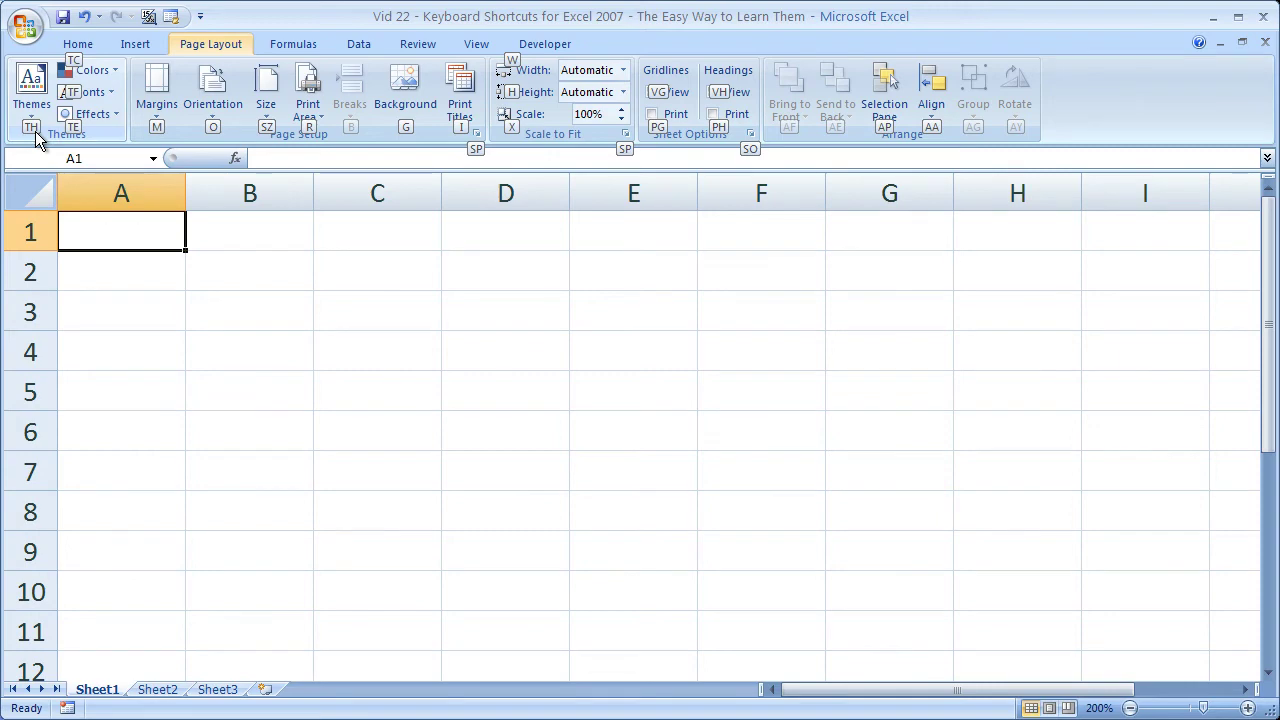
pyautogui.press('t')
pyautogui.press('h')
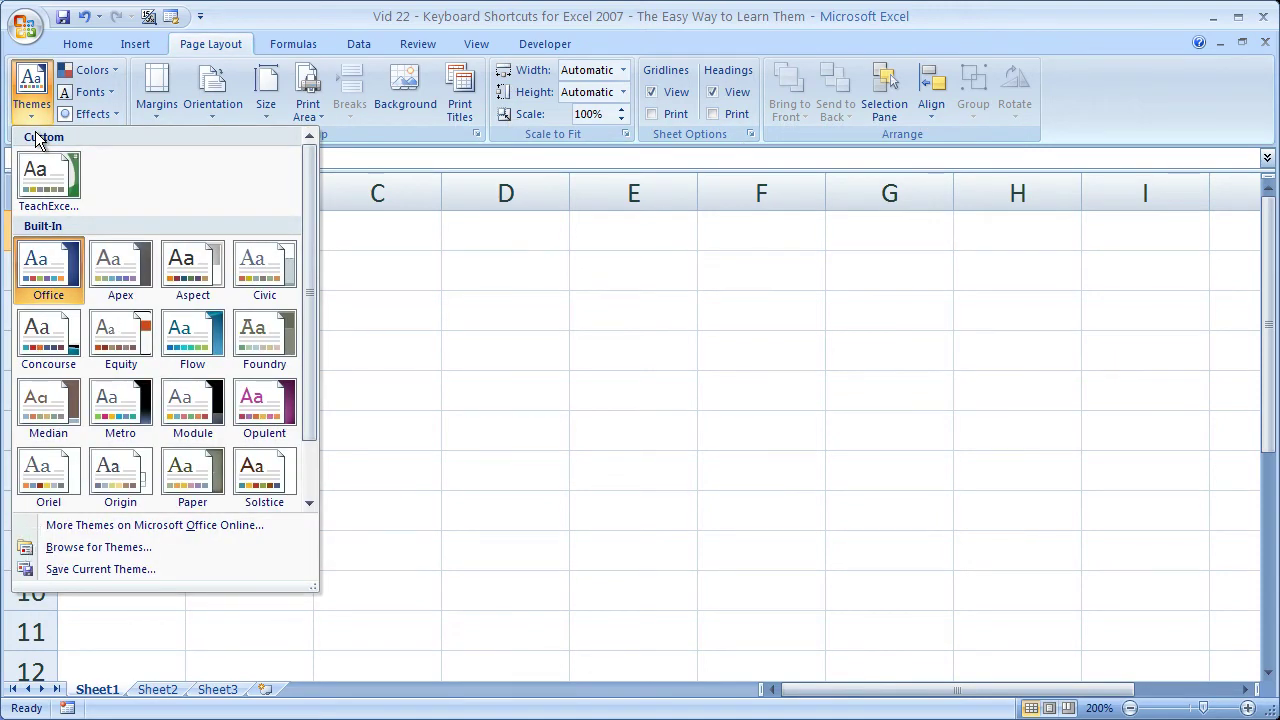
pyautogui.press('Escape')
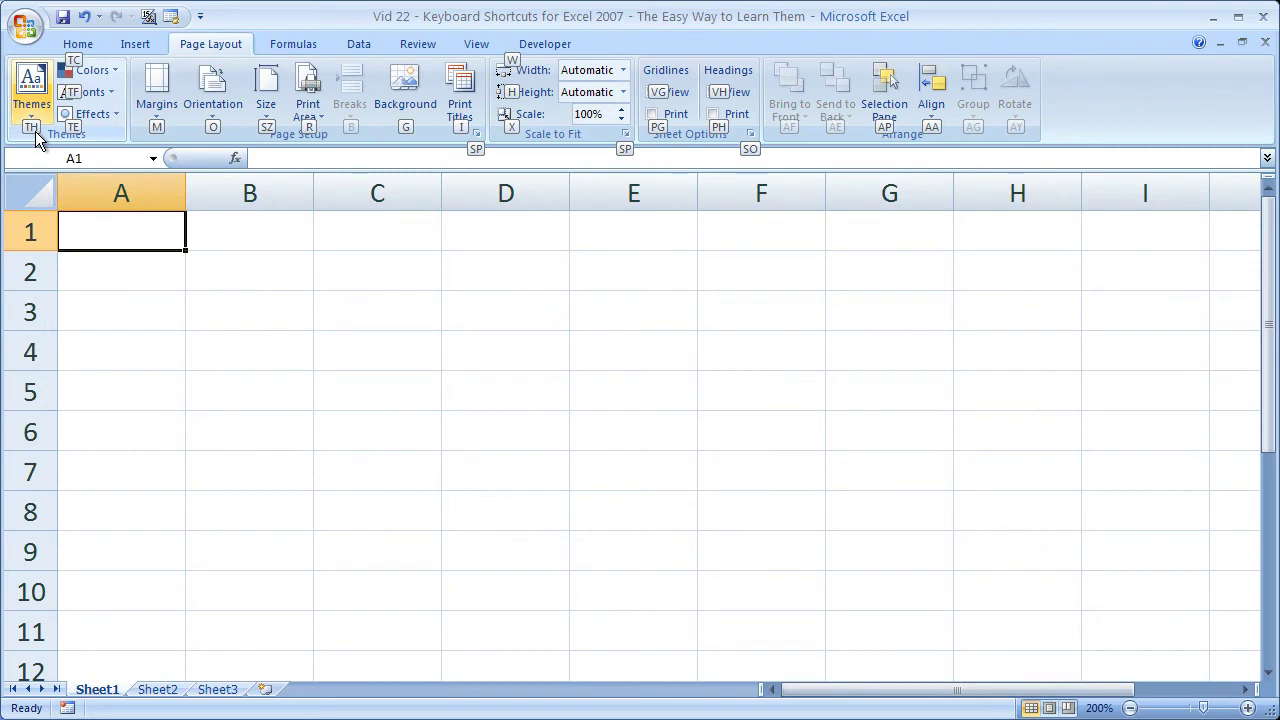
pyautogui.press('t')
pyautogui.press('h')
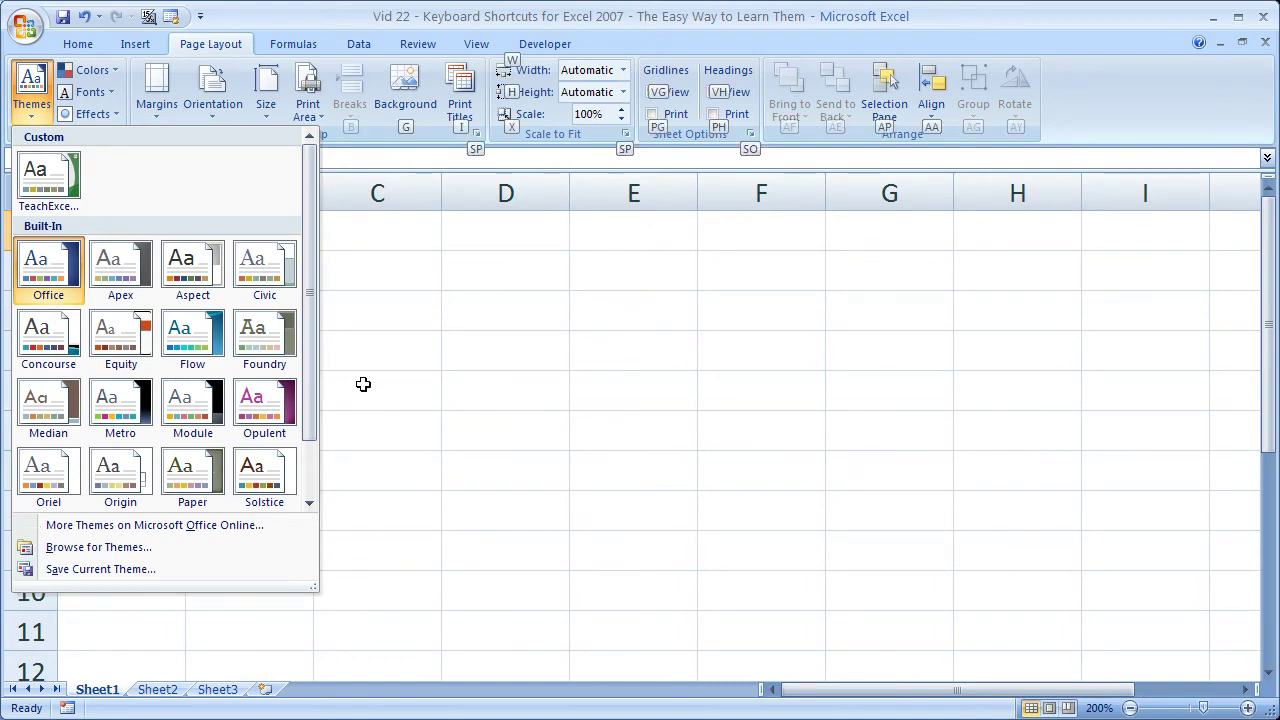
pyautogui.press('Escape')
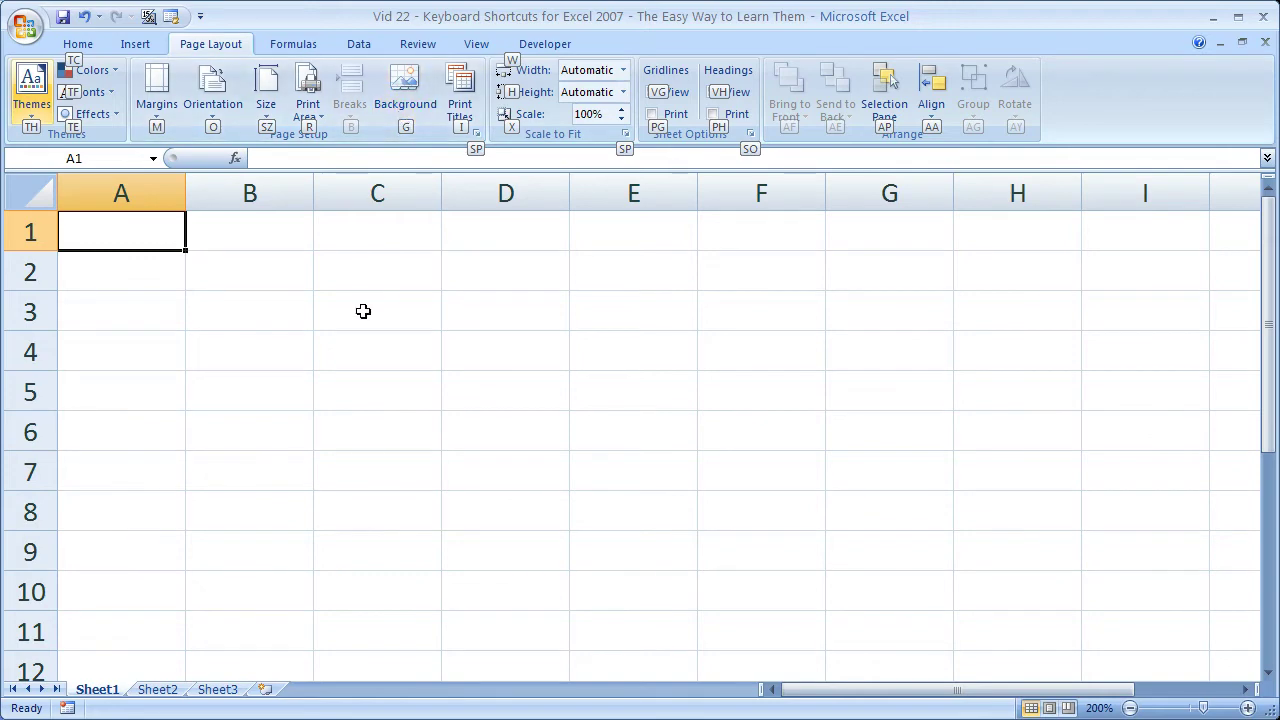
# Step: Open the sheet background picture chooser, browse the Sample Pictures folder, and close it without inserting a picture
pyautogui.press('g')
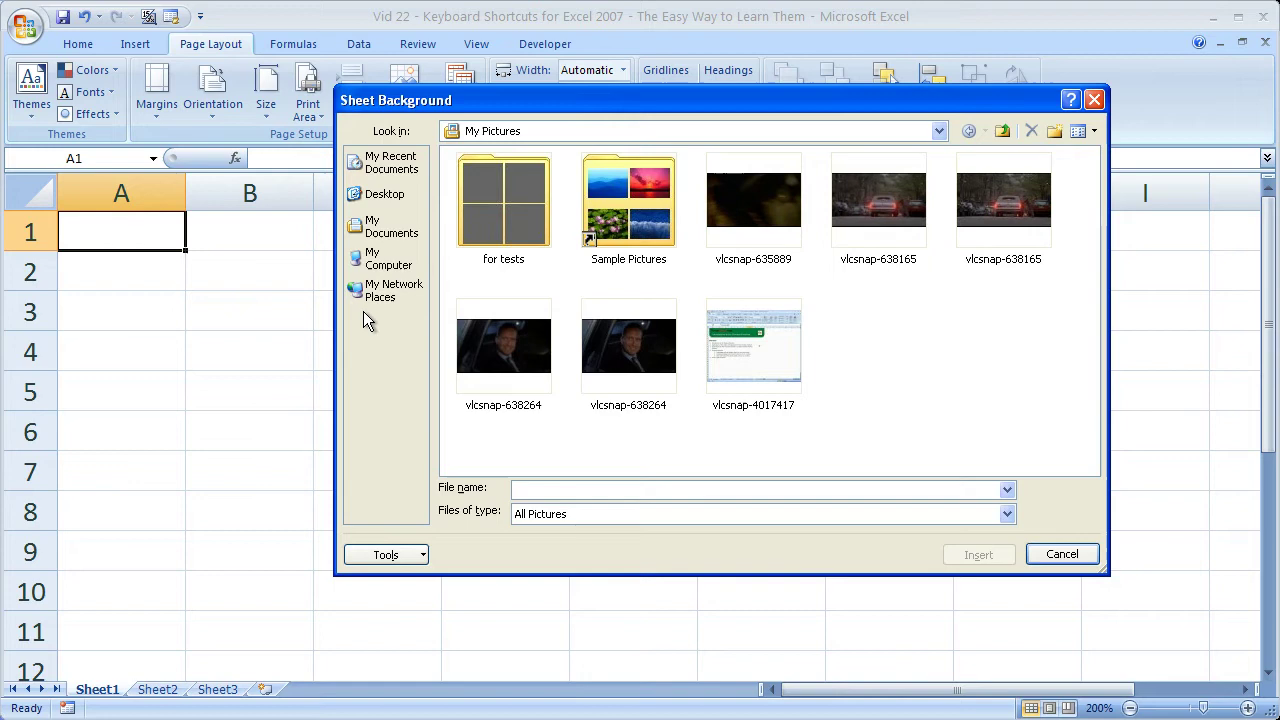
pyautogui.press('Escape')
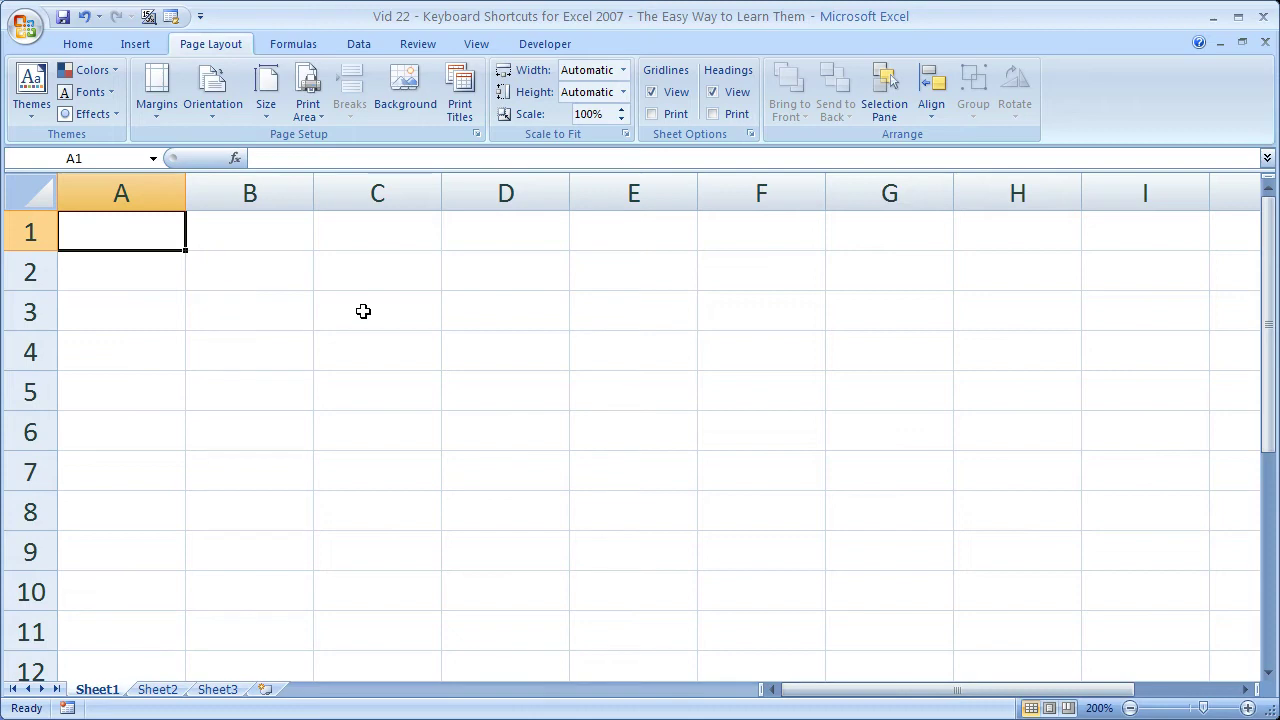
pyautogui.click(404, 114)
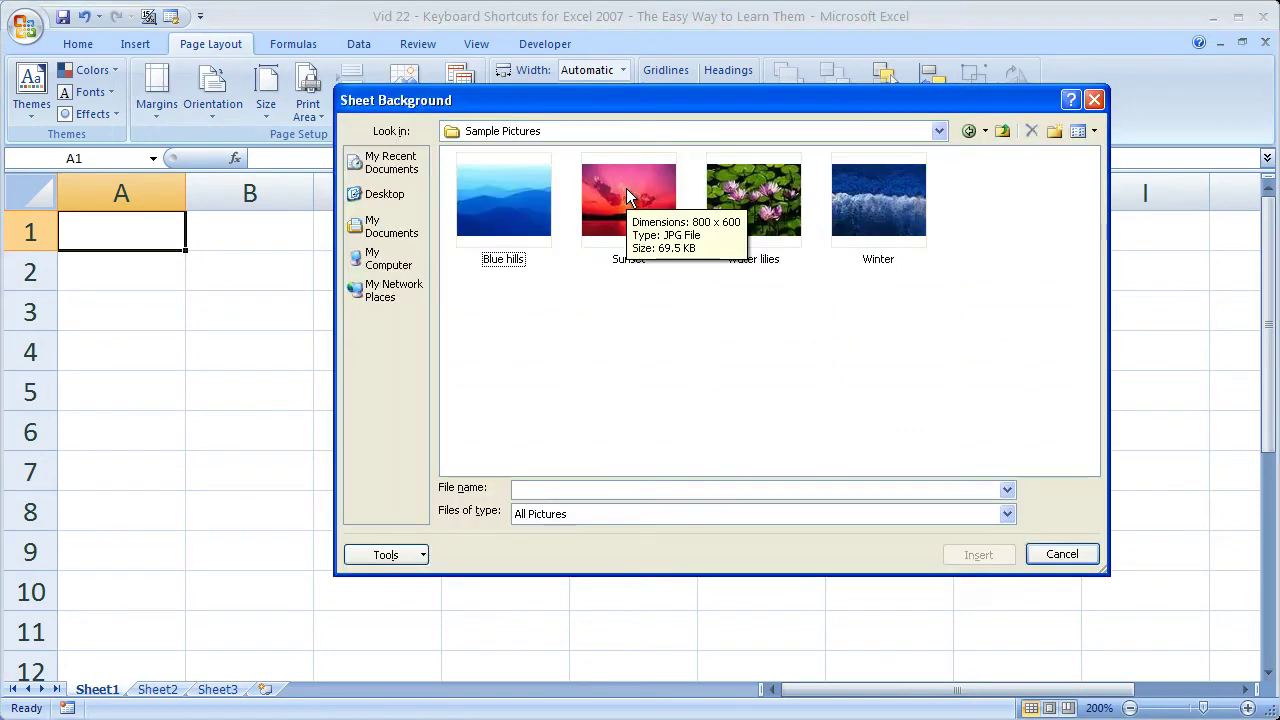
pyautogui.click(1095, 100)
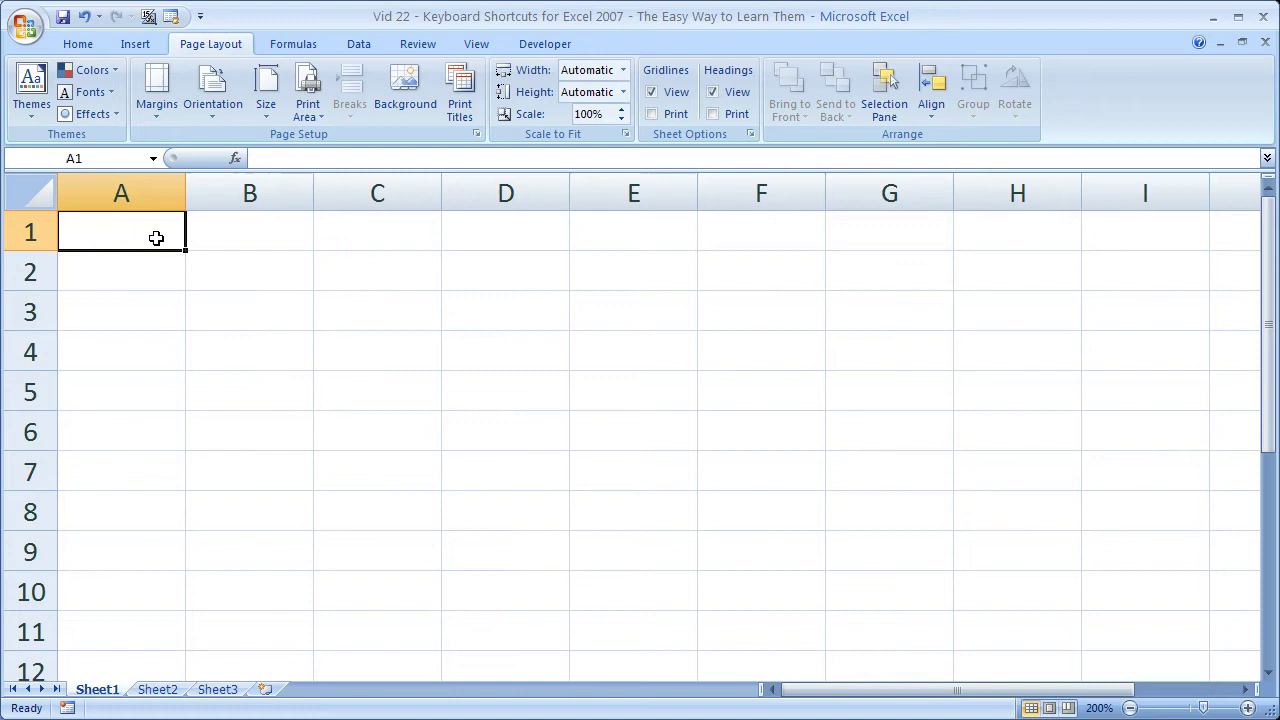
# Step: Display the access-key hints for the Page Layout commands and return to the Home commands
pyautogui.press('alt')
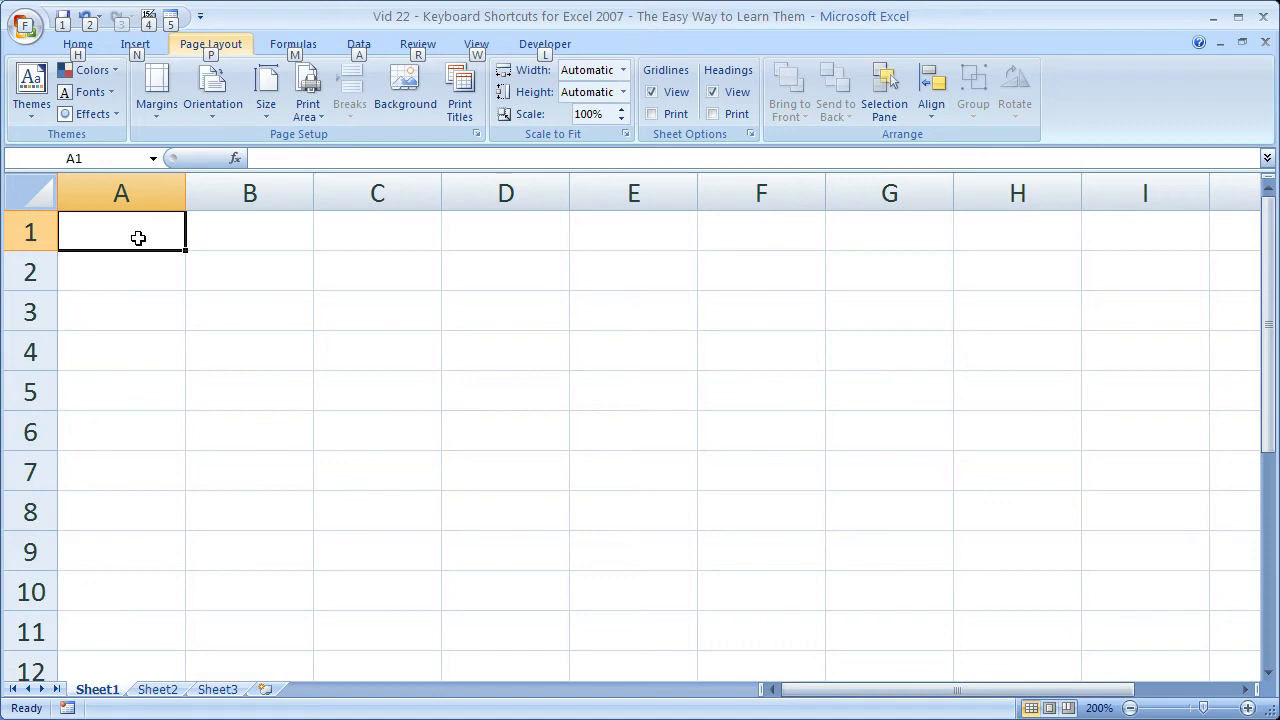
pyautogui.press('p')
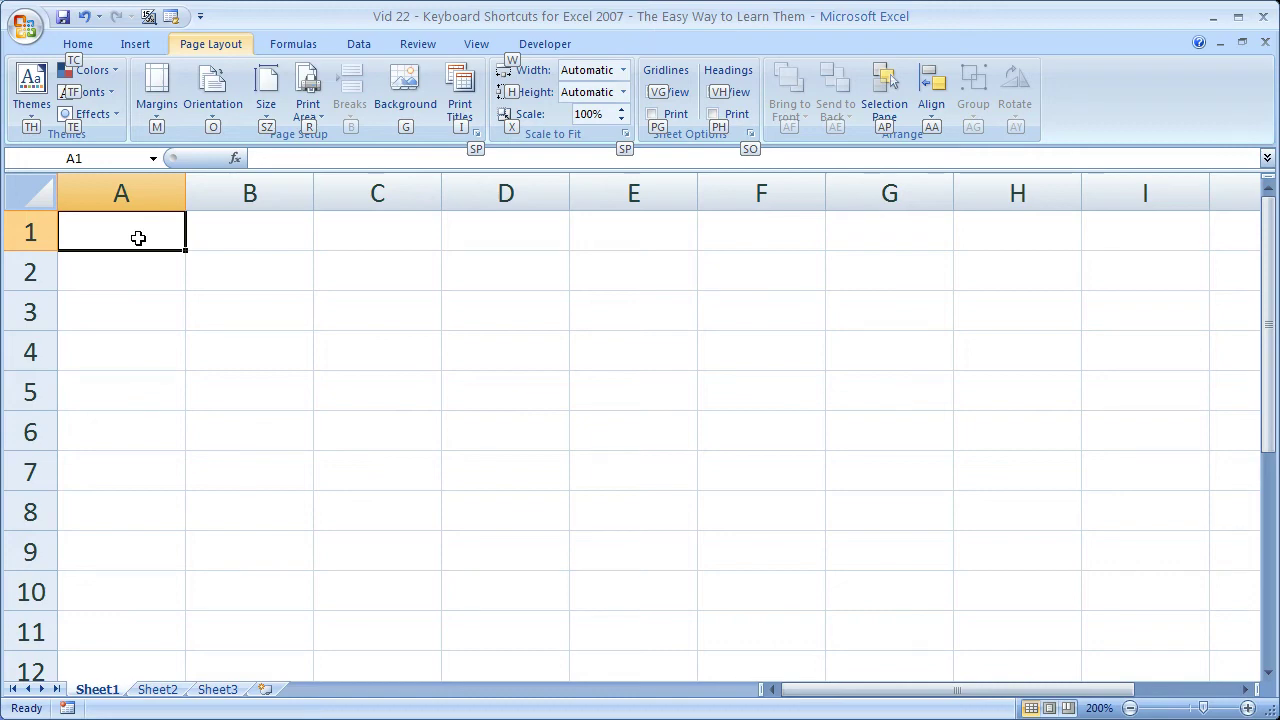
pyautogui.press('Escape')
pyautogui.click(93, 46)
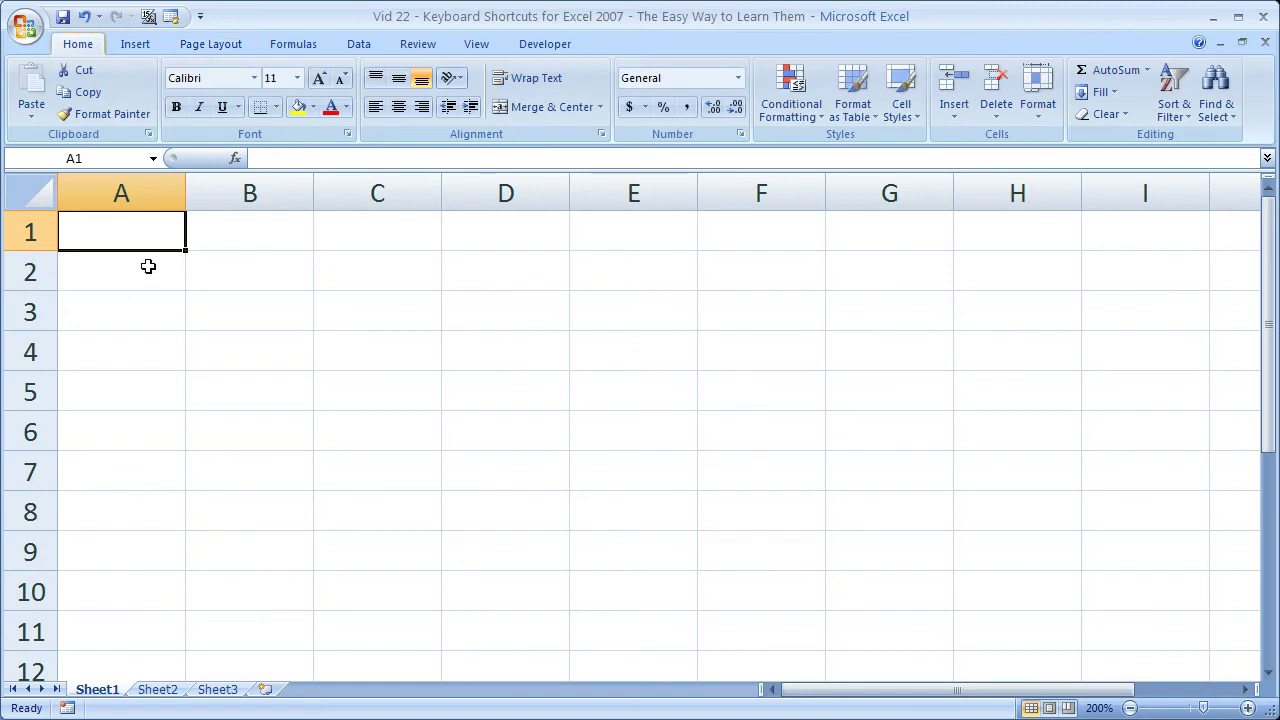
# Step: Display the access-key hints for the Data commands and the View commands, and return to the Home commands
pyautogui.press('alt')
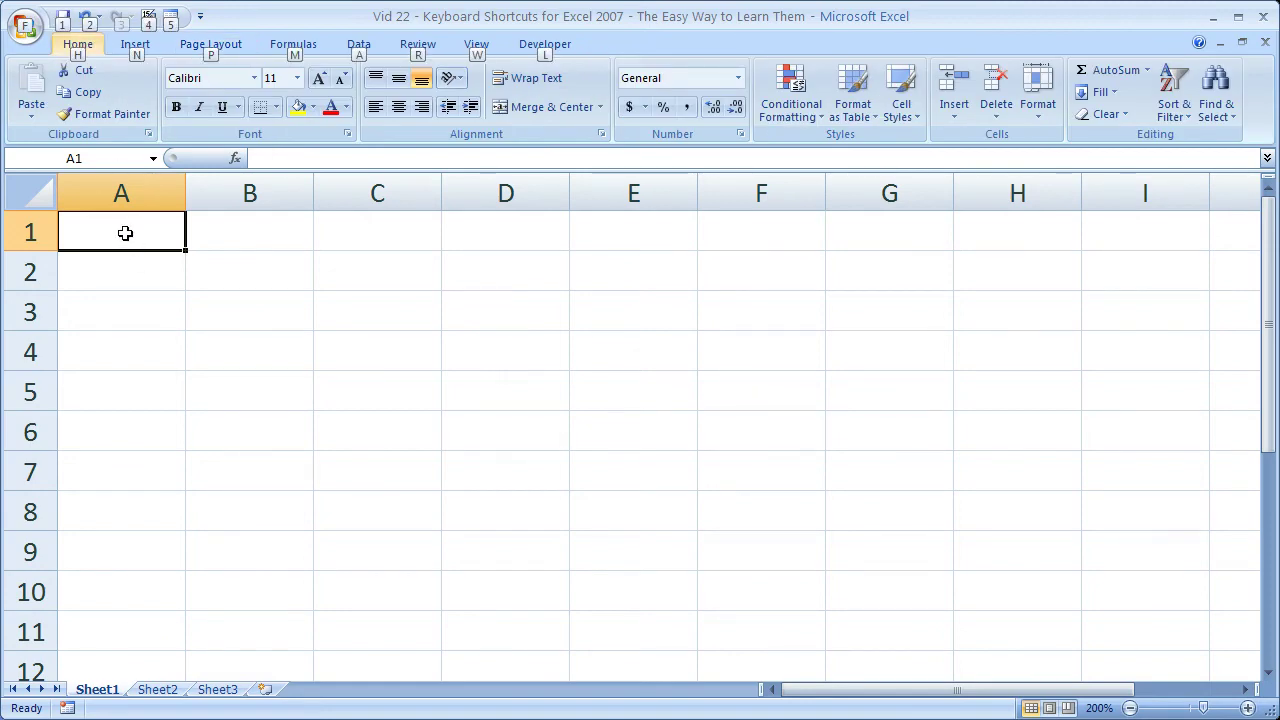
pyautogui.press('a')
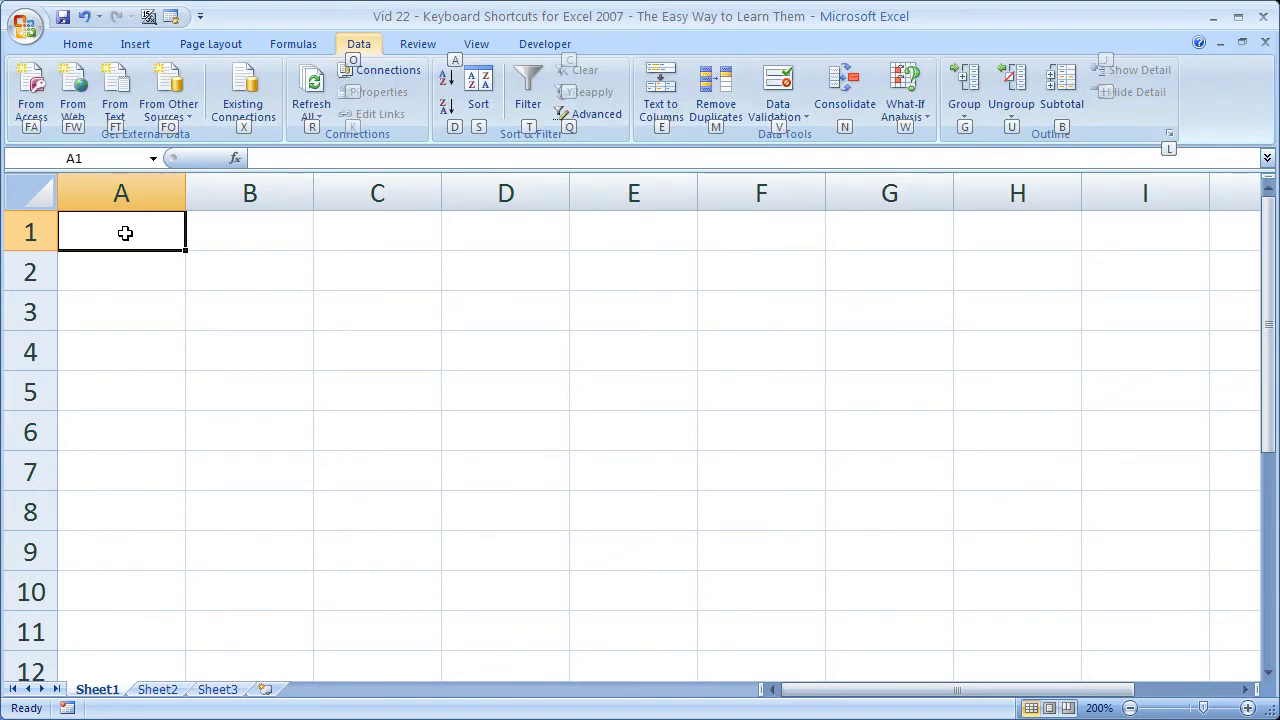
pyautogui.press('Escape')
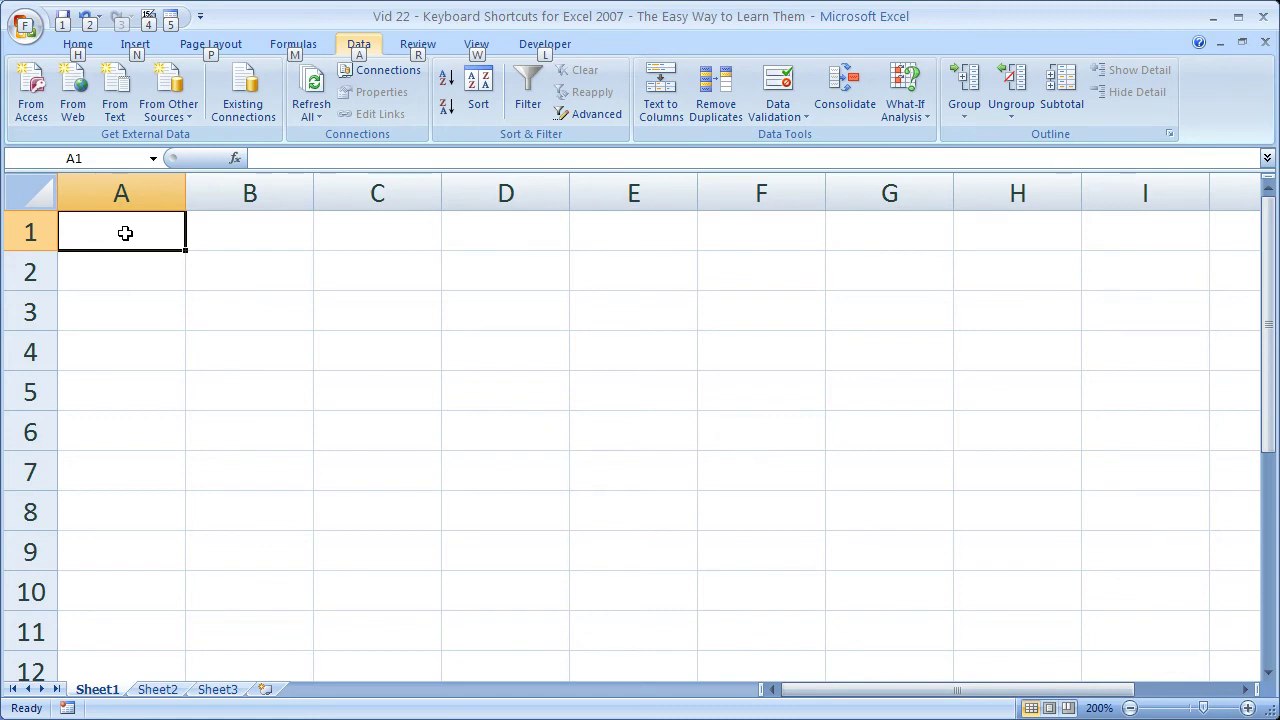
pyautogui.press('w')
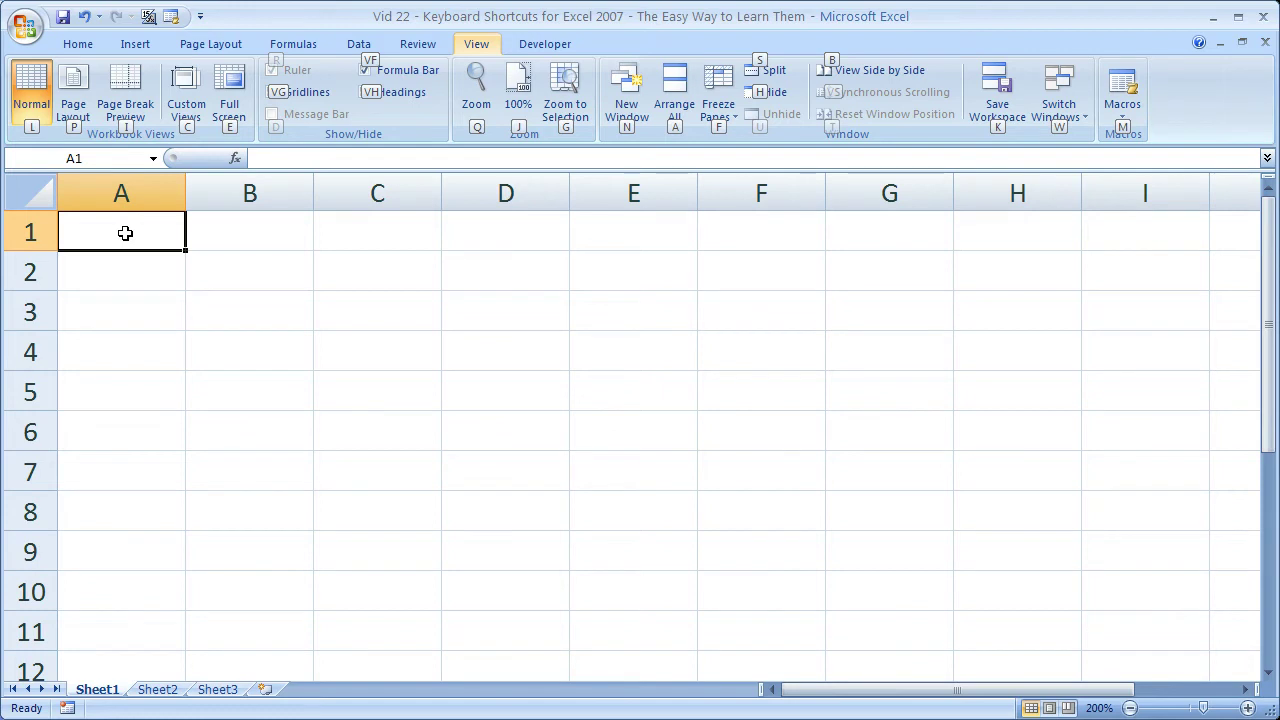
pyautogui.press('Escape')
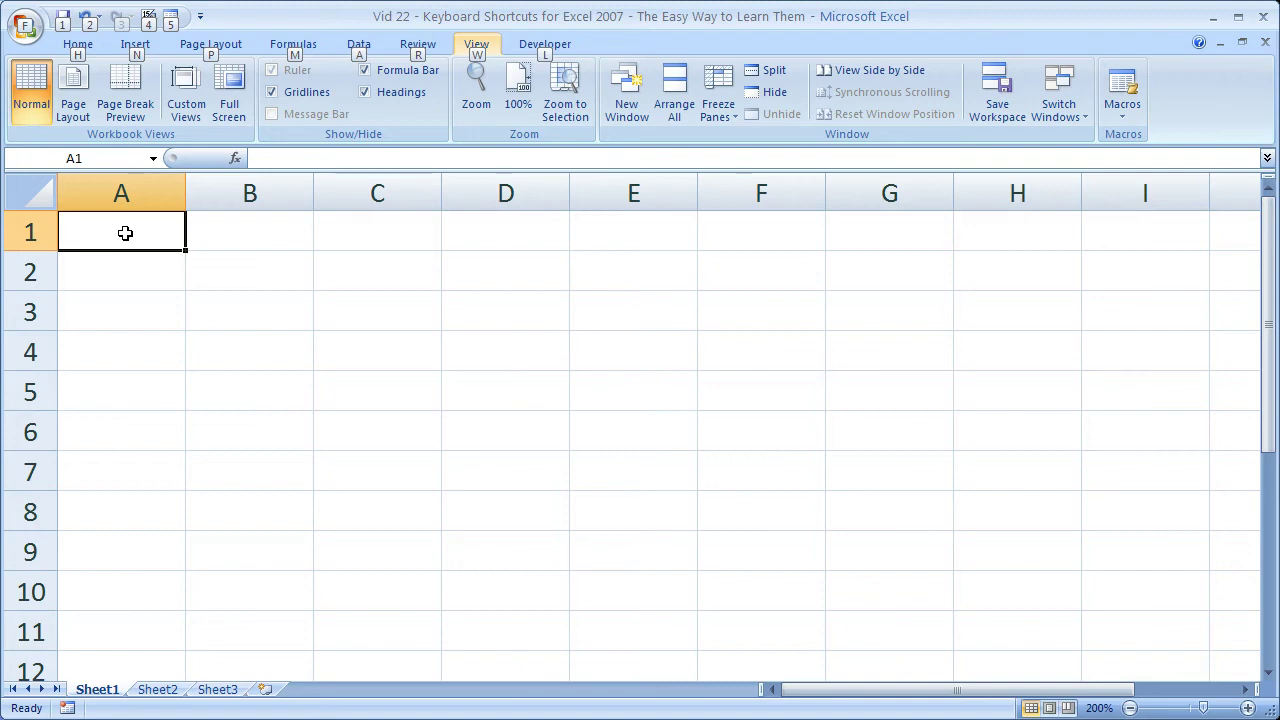
pyautogui.press('Escape')
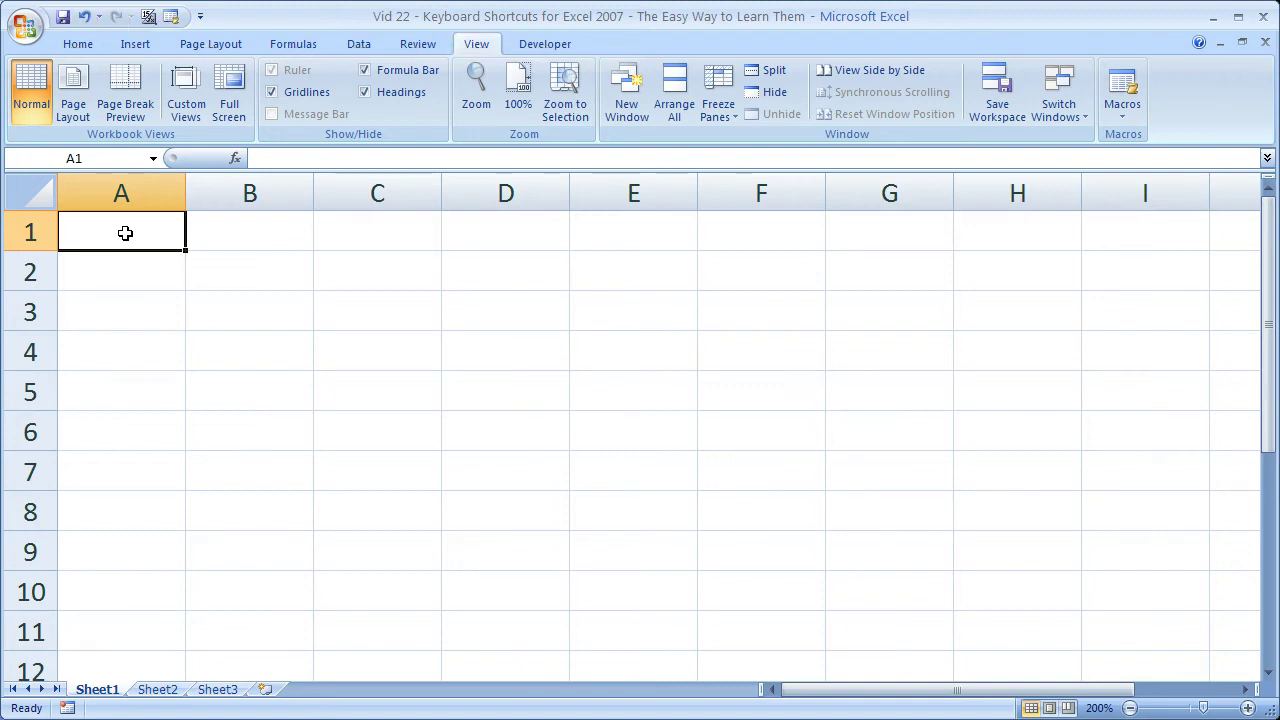
pyautogui.hotkey('alt', 'h')
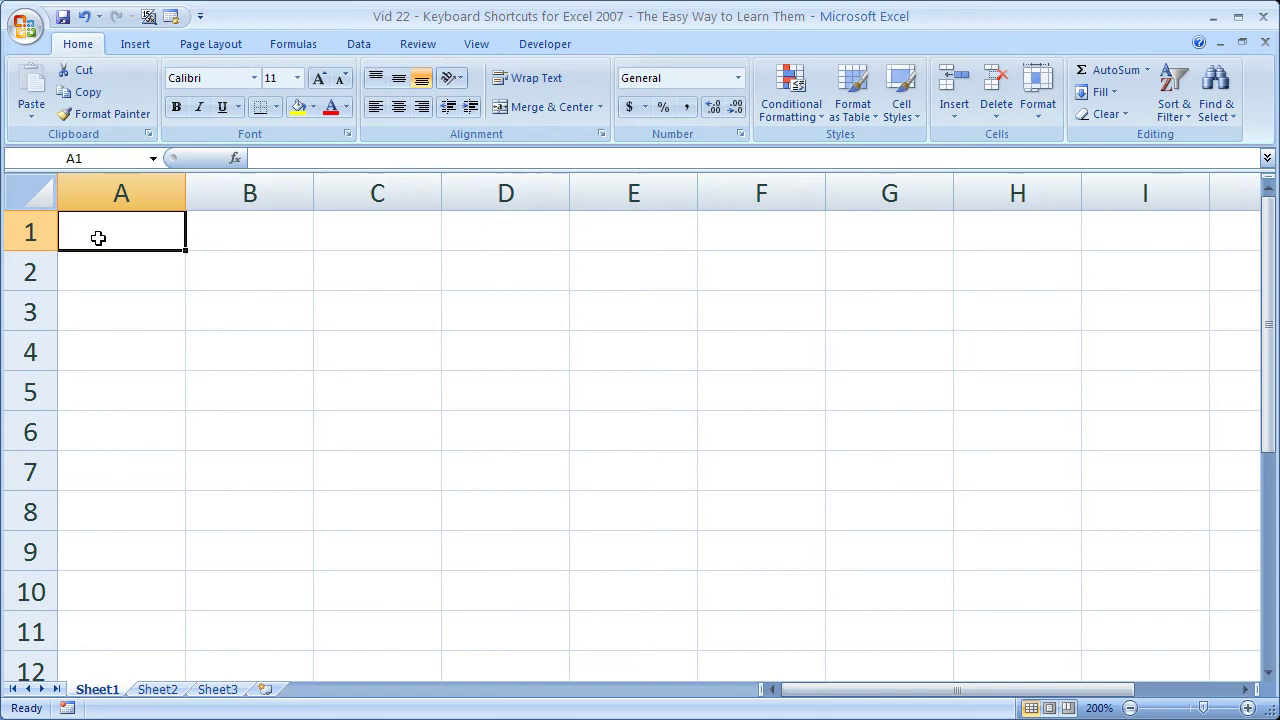
# Step: Display the access-key hints for the Home commands and back out to the top-level hints
pyautogui.press('alt')
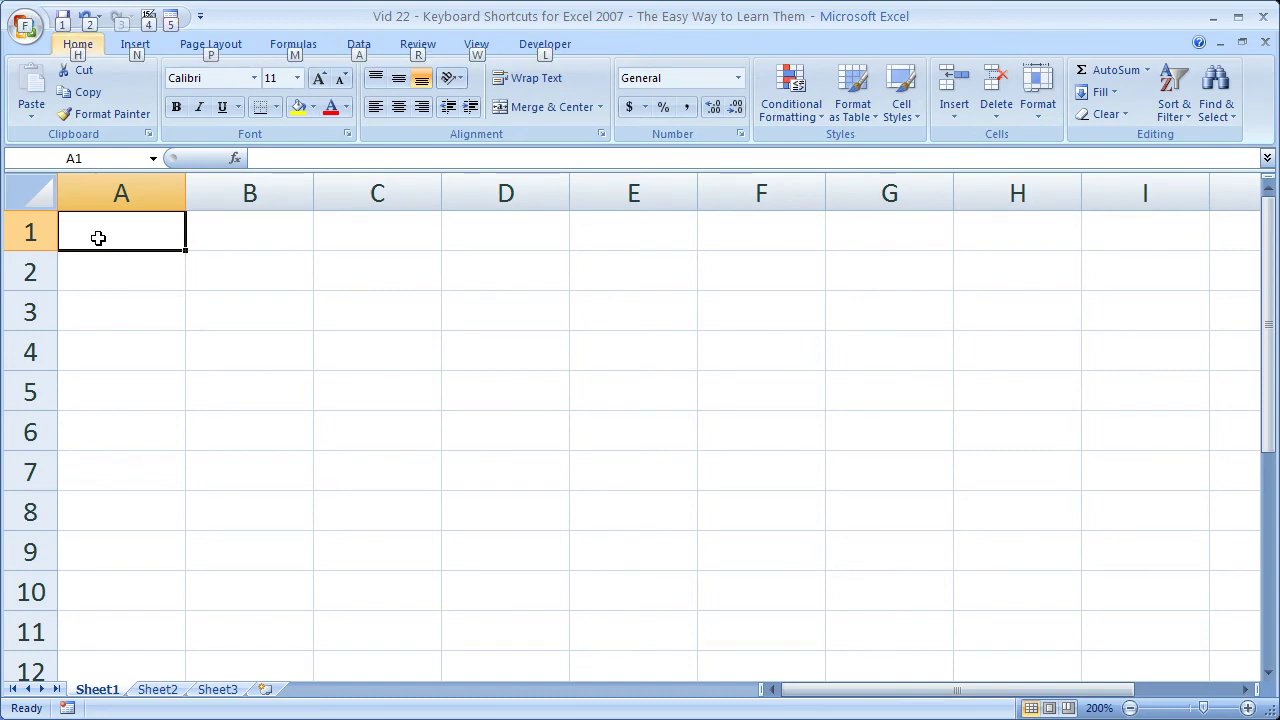
pyautogui.press('h')
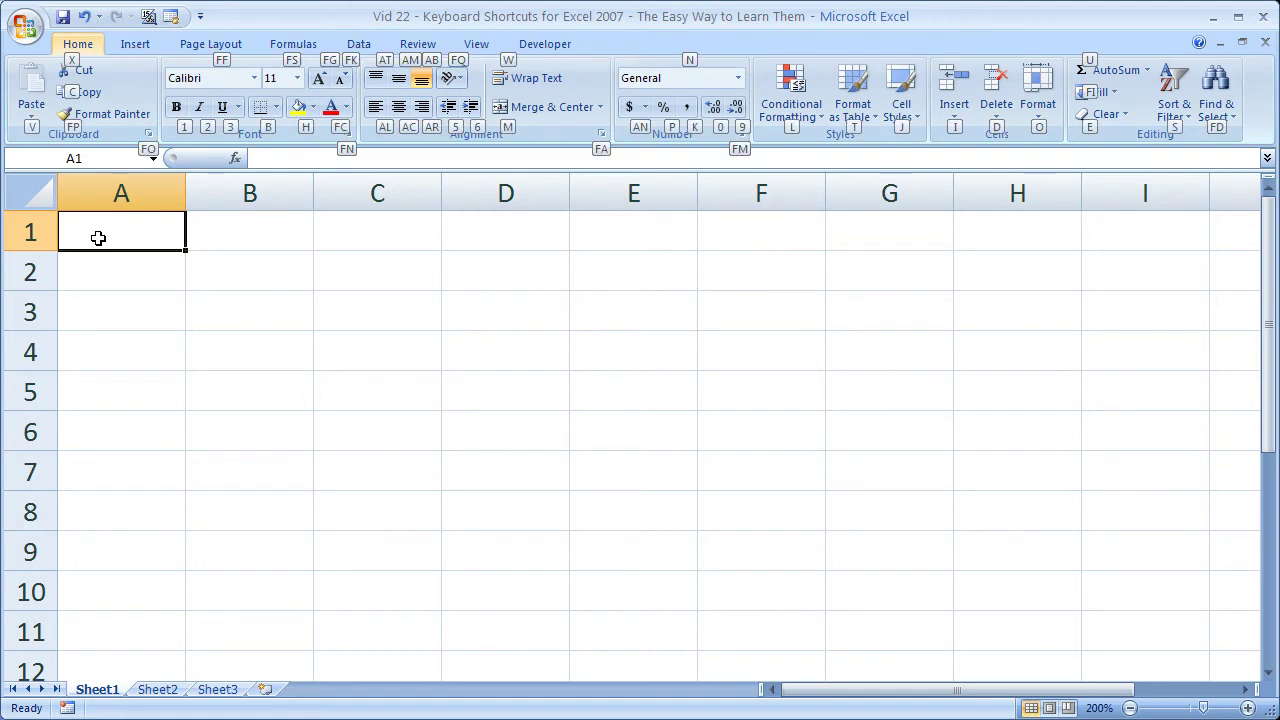
pyautogui.press('Escape')
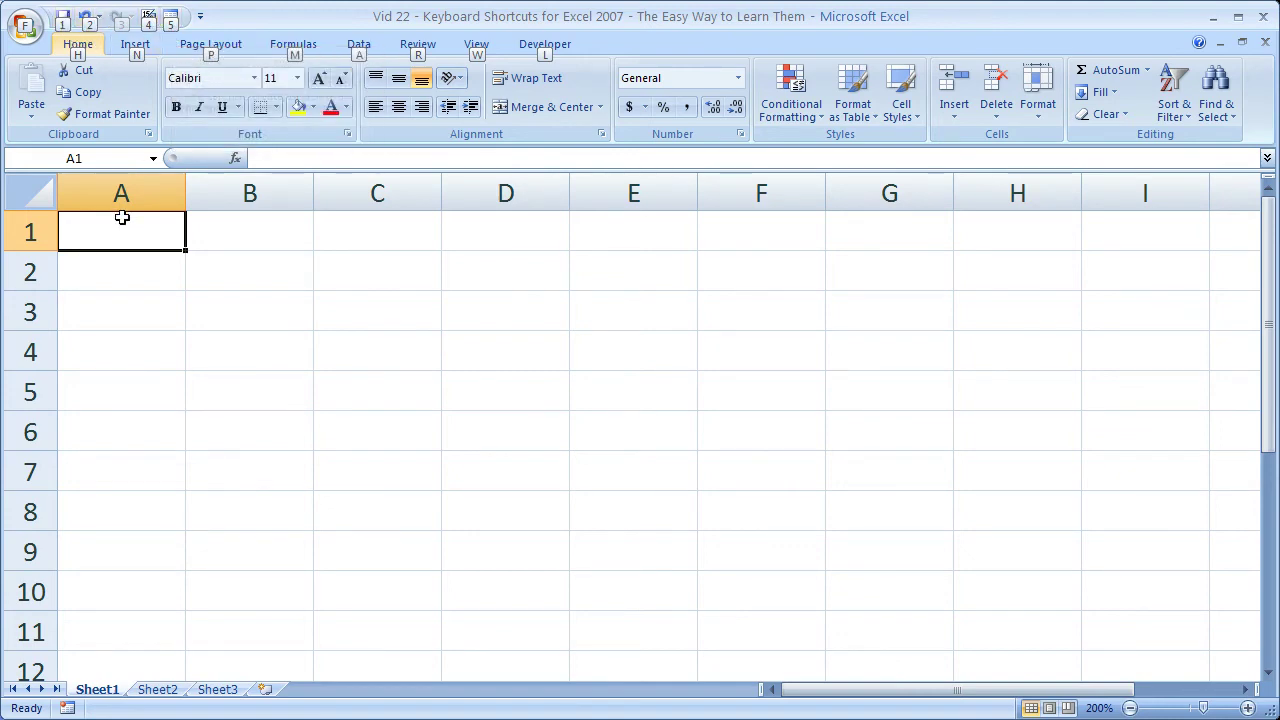
# Step: Open the Macro dialog, move it fully into view over the sheet, and close it without running a macro
pyautogui.hotkey('alt', 'F8')
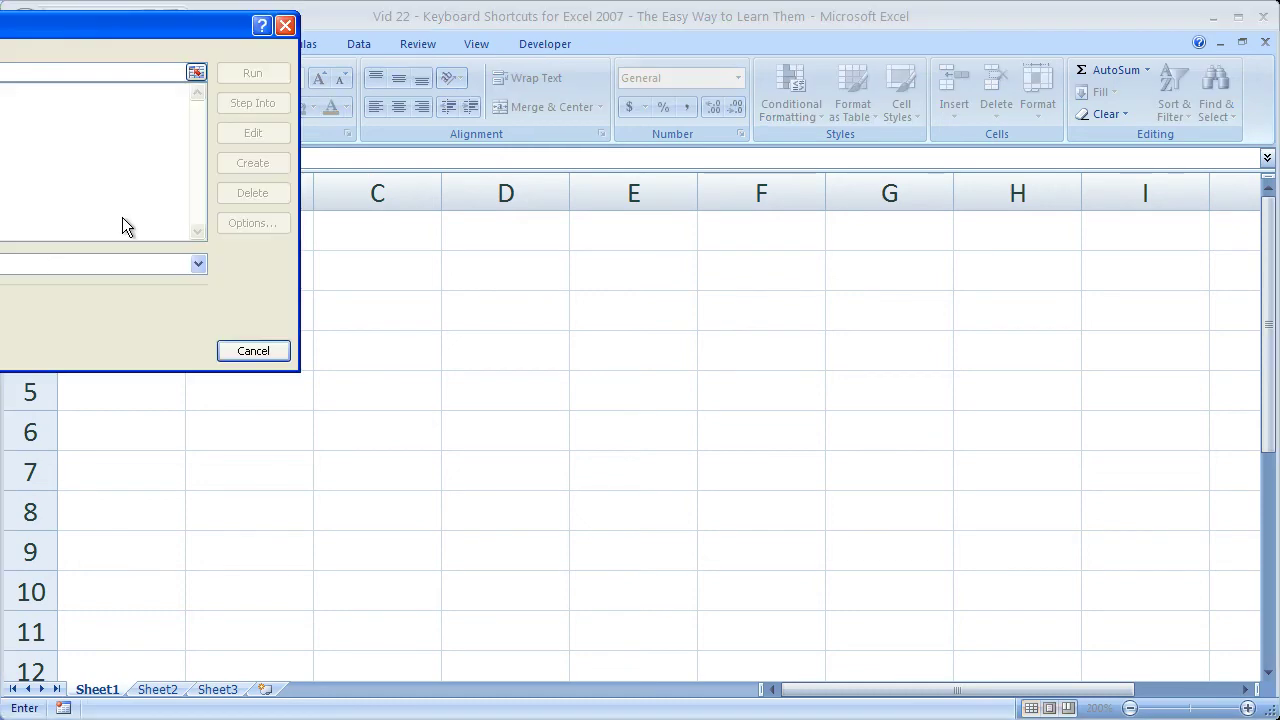
pyautogui.moveTo(97, 25); pyautogui.dragTo(535, 229)
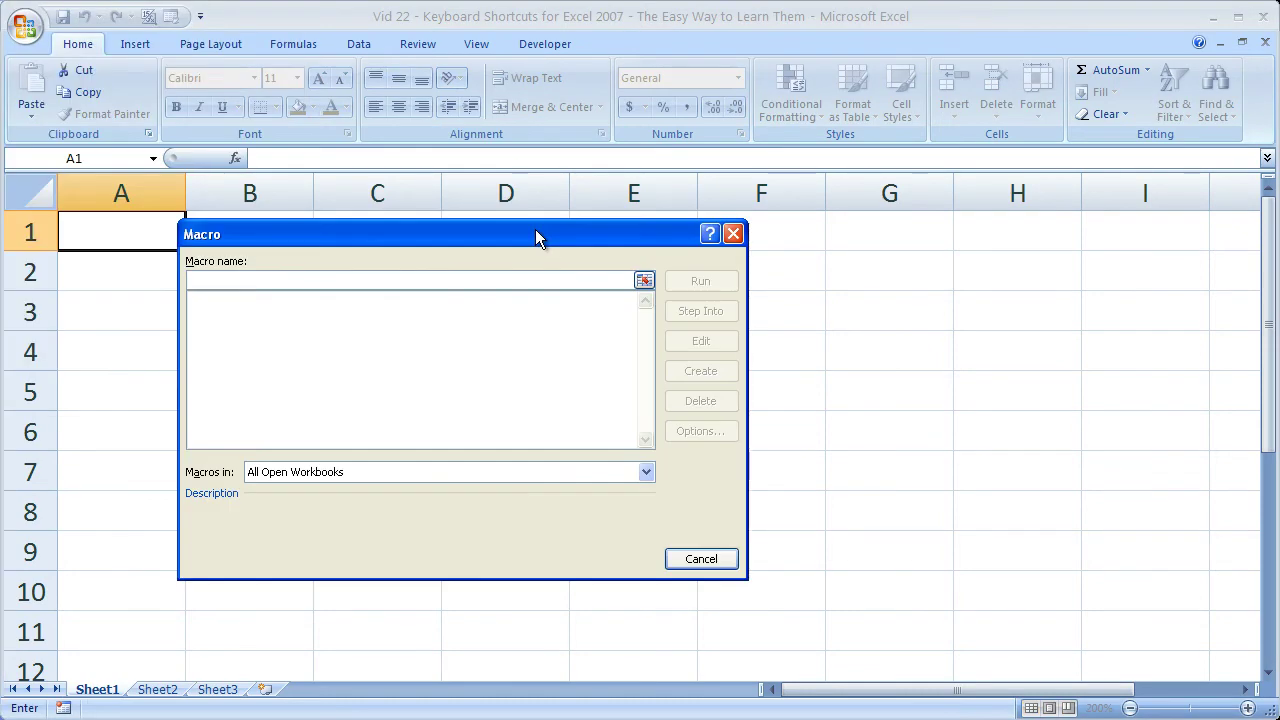
pyautogui.press('Escape')
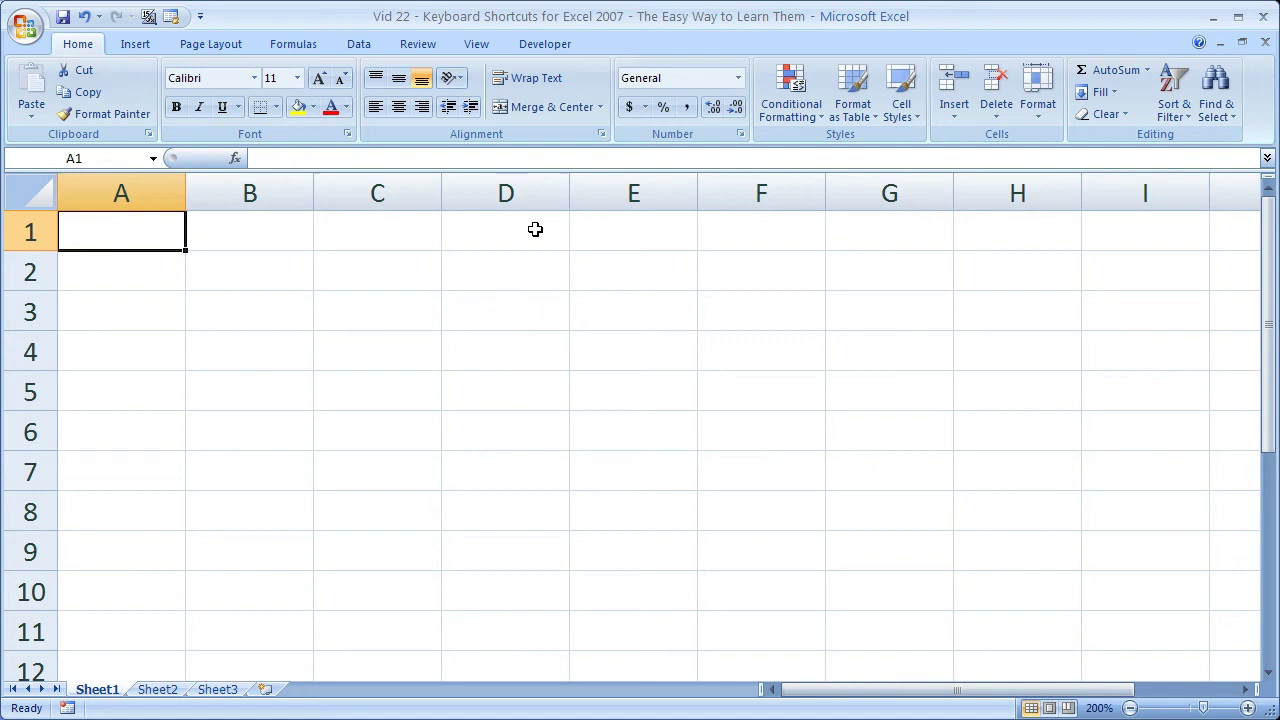
# Step: Show the Office Clipboard task pane through the Home access-key hints and close it again
pyautogui.press('alt')
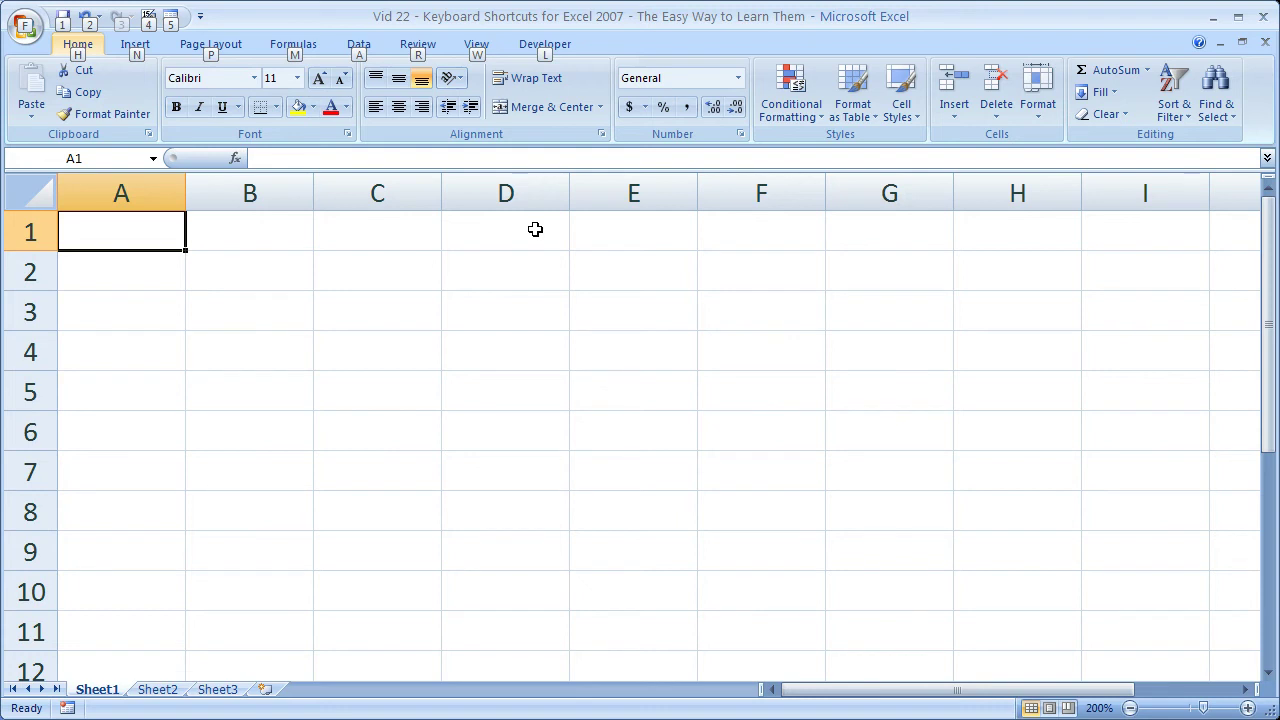
pyautogui.press('h')
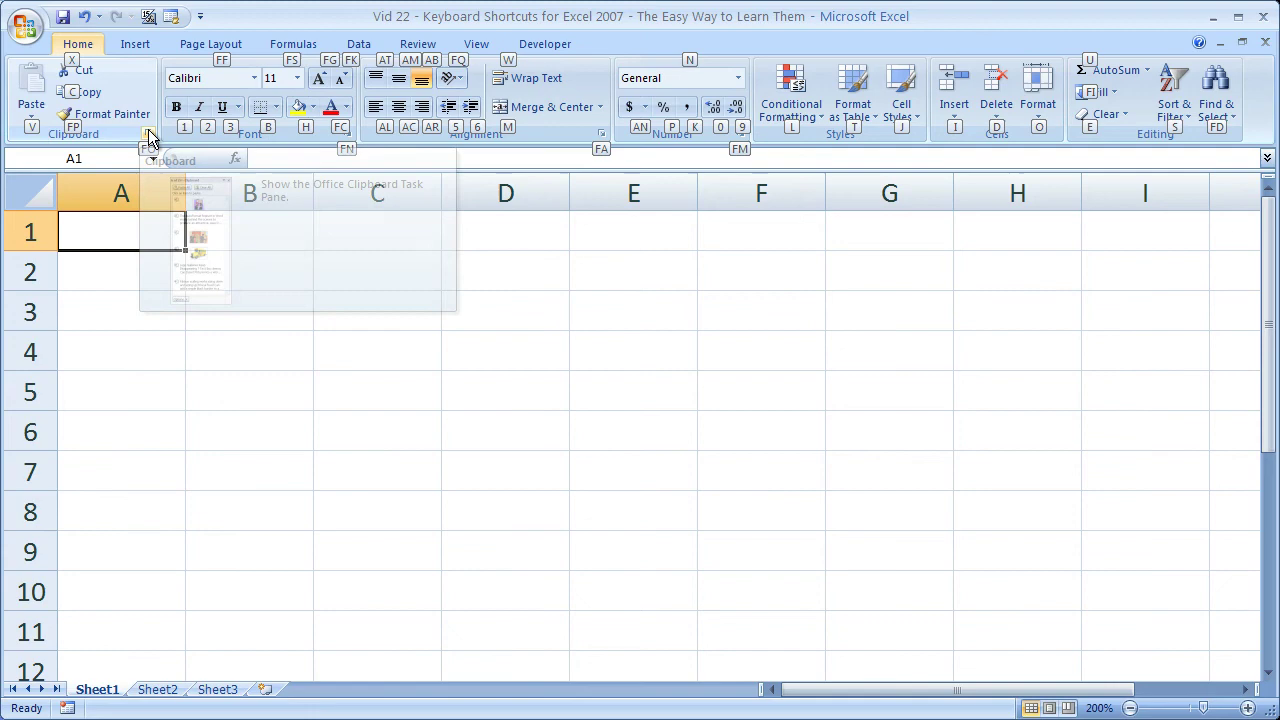
pyautogui.press('f')
pyautogui.press('o')
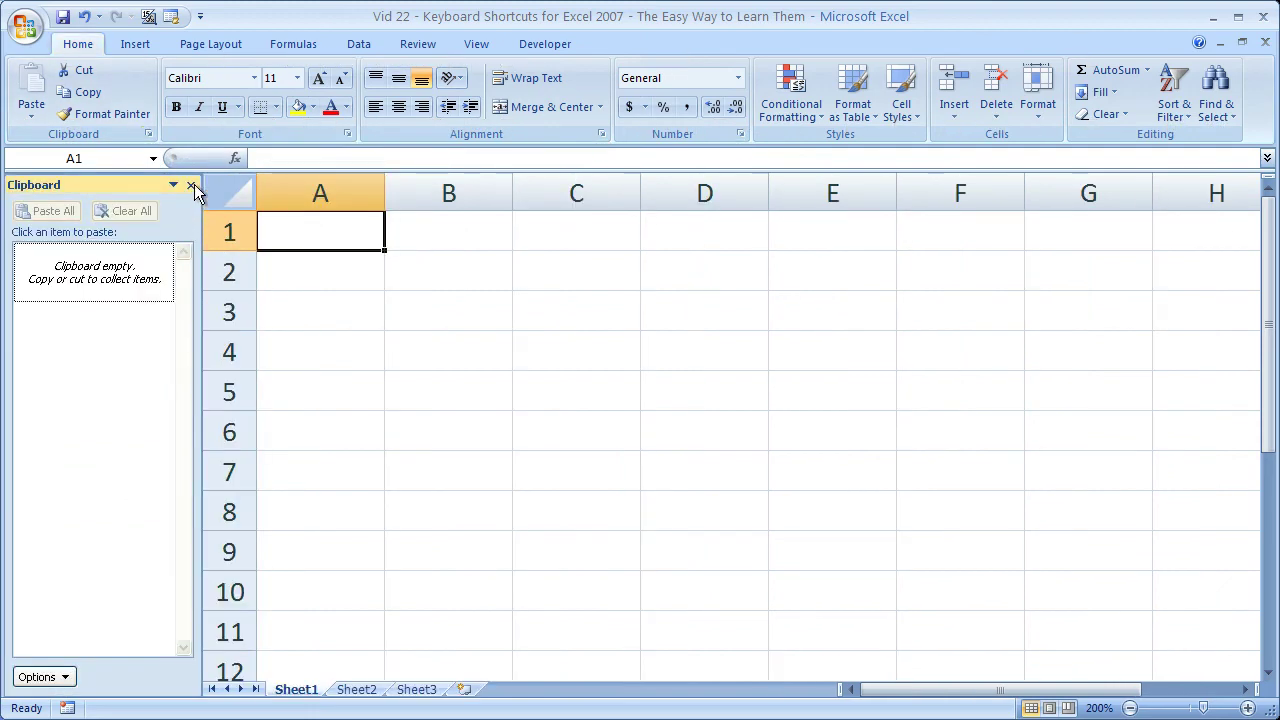
pyautogui.click(191, 185)
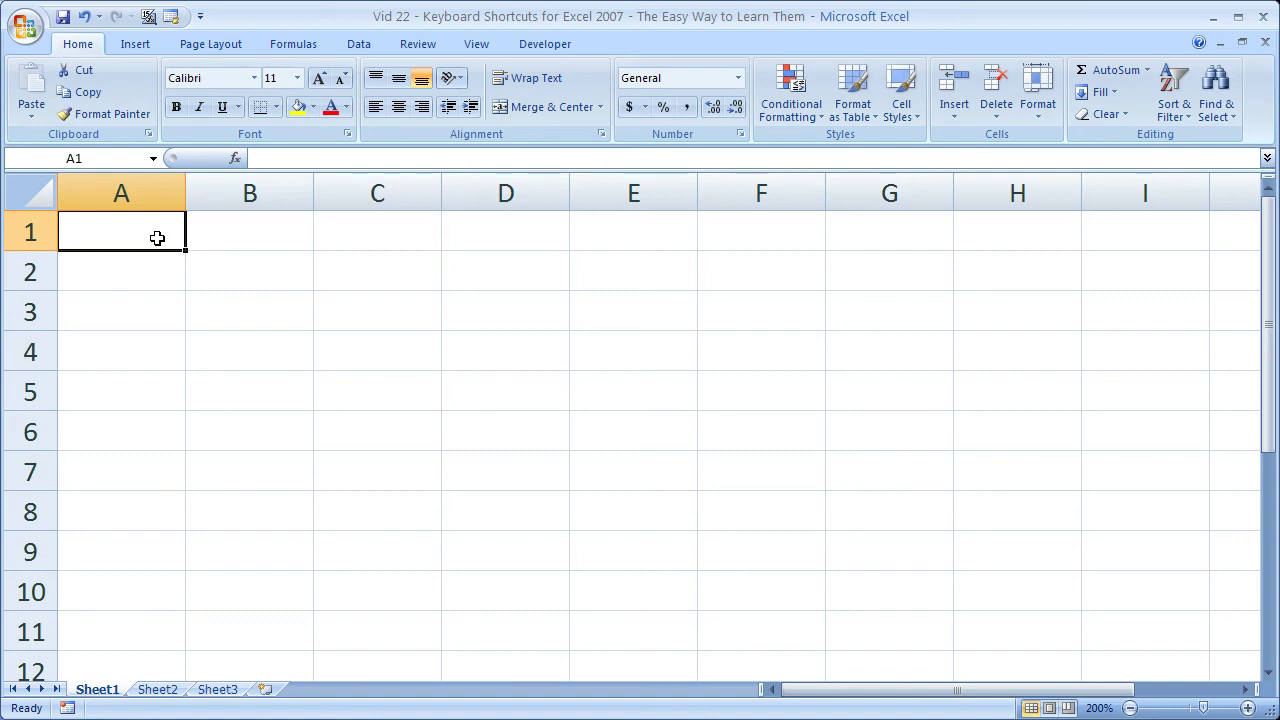
# Step: Copy cell A1, paste it back in place with Paste Special set to Values, and clear the copy selection
pyautogui.hotkey('ctrl', 'c')
pyautogui.press('alt')
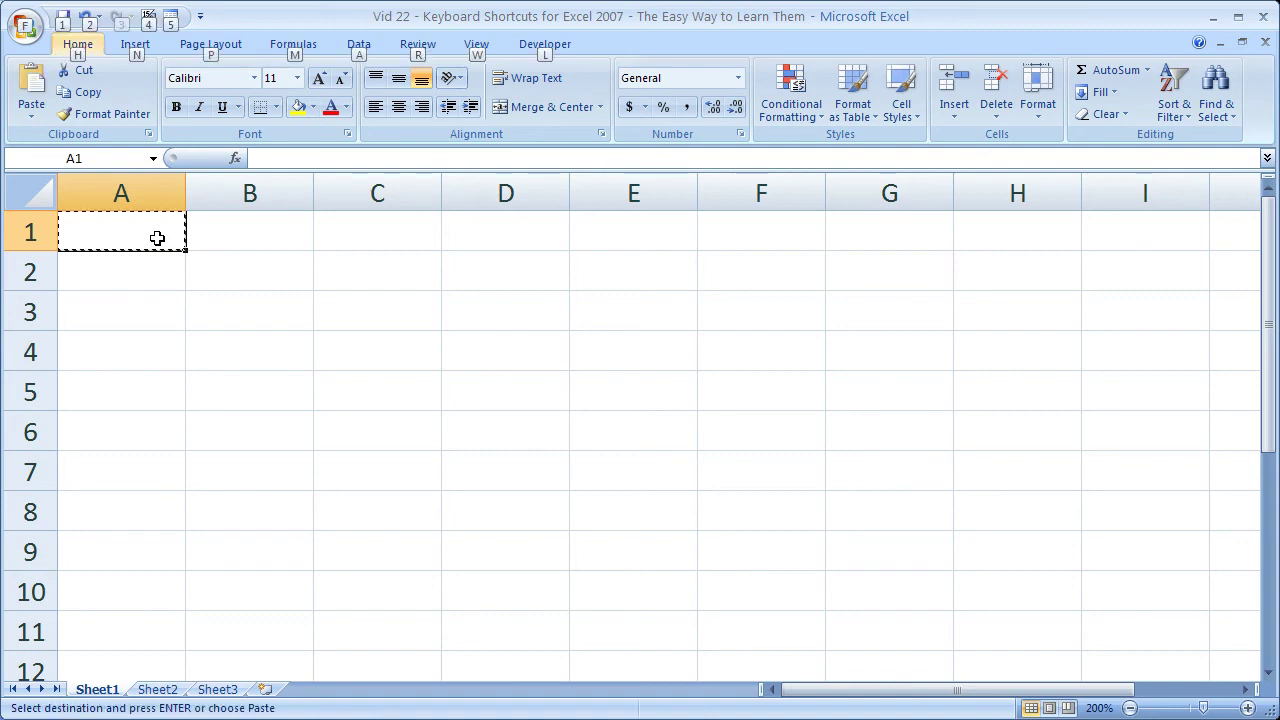
pyautogui.press('e')
pyautogui.press('s')
pyautogui.press('v')
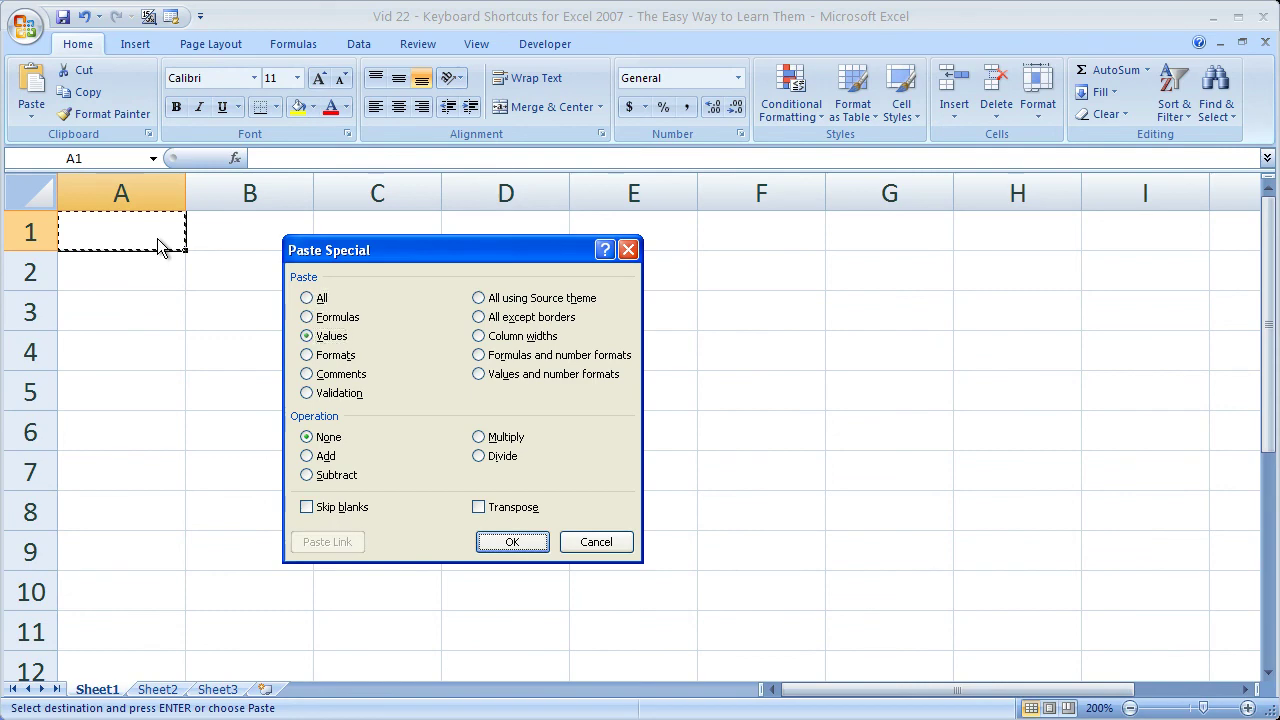
pyautogui.press('Return')
pyautogui.press('Escape')
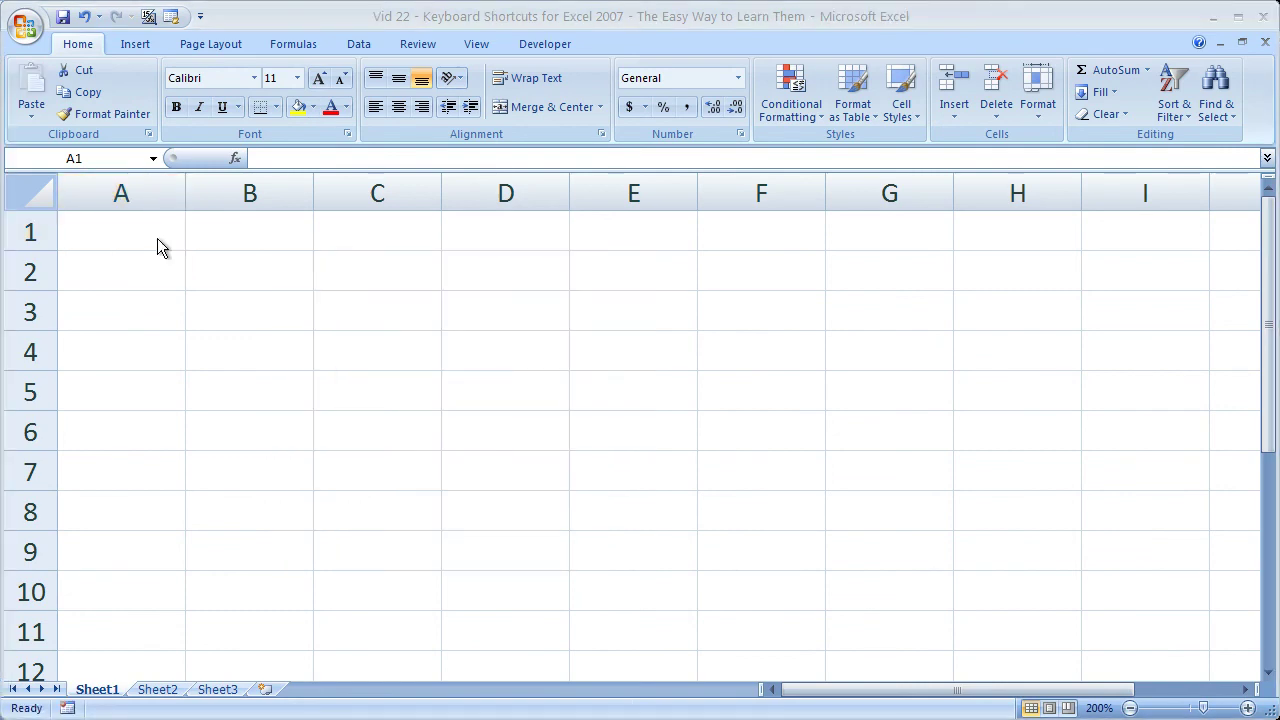
# Step: Repeat the values-only Paste Special on cell A1 using the Office 2003 access-key sequence, and end copy mode
pyautogui.click(157, 238)
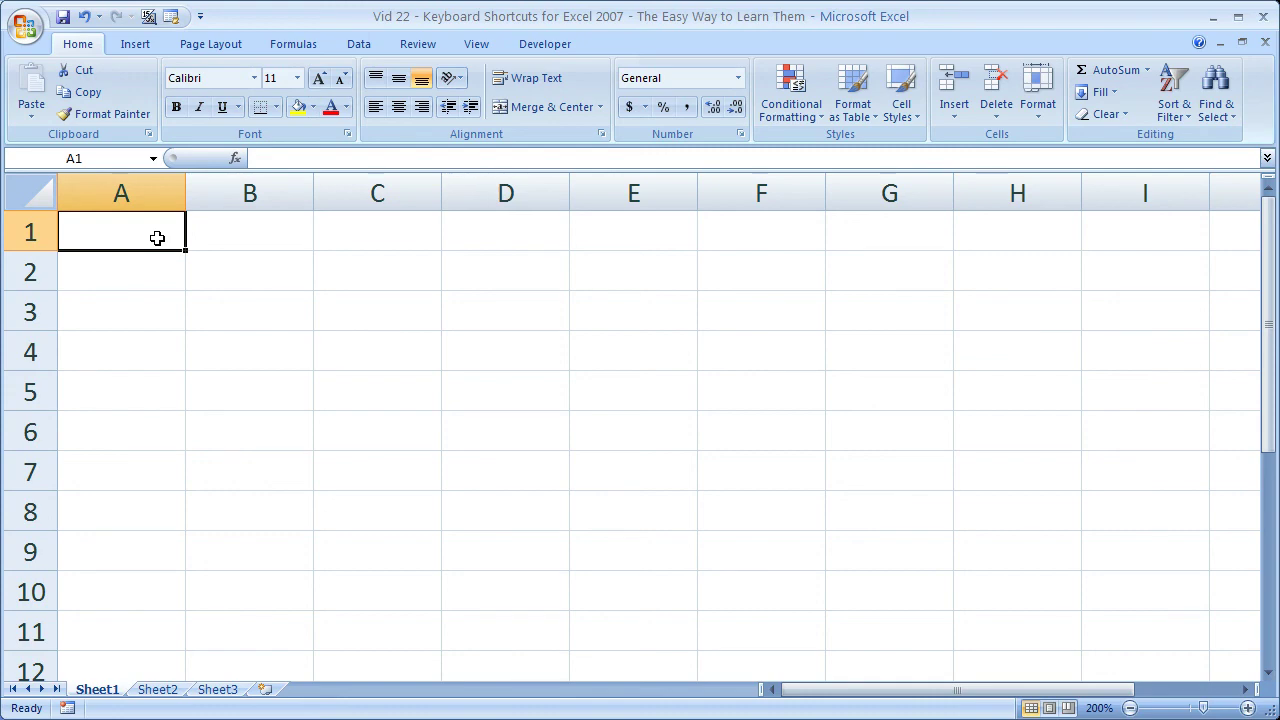
pyautogui.hotkey('ctrl', 'c')
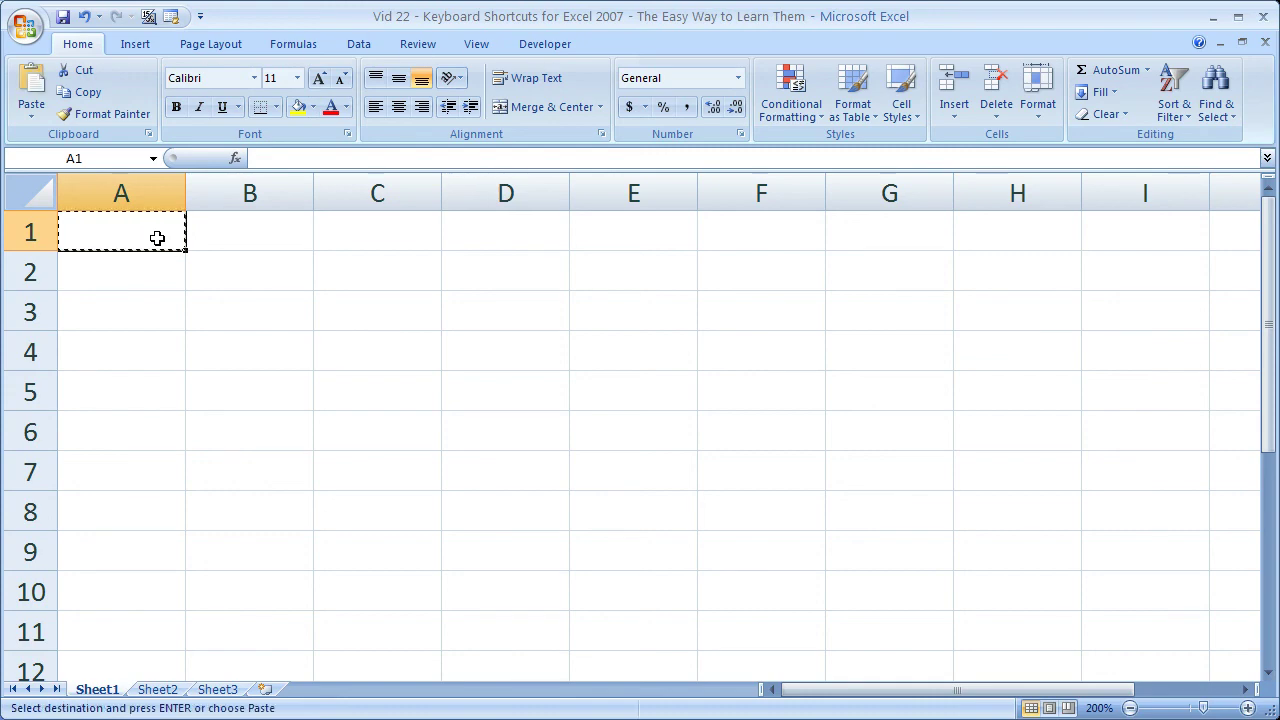
pyautogui.press('alt')
pyautogui.press('e')
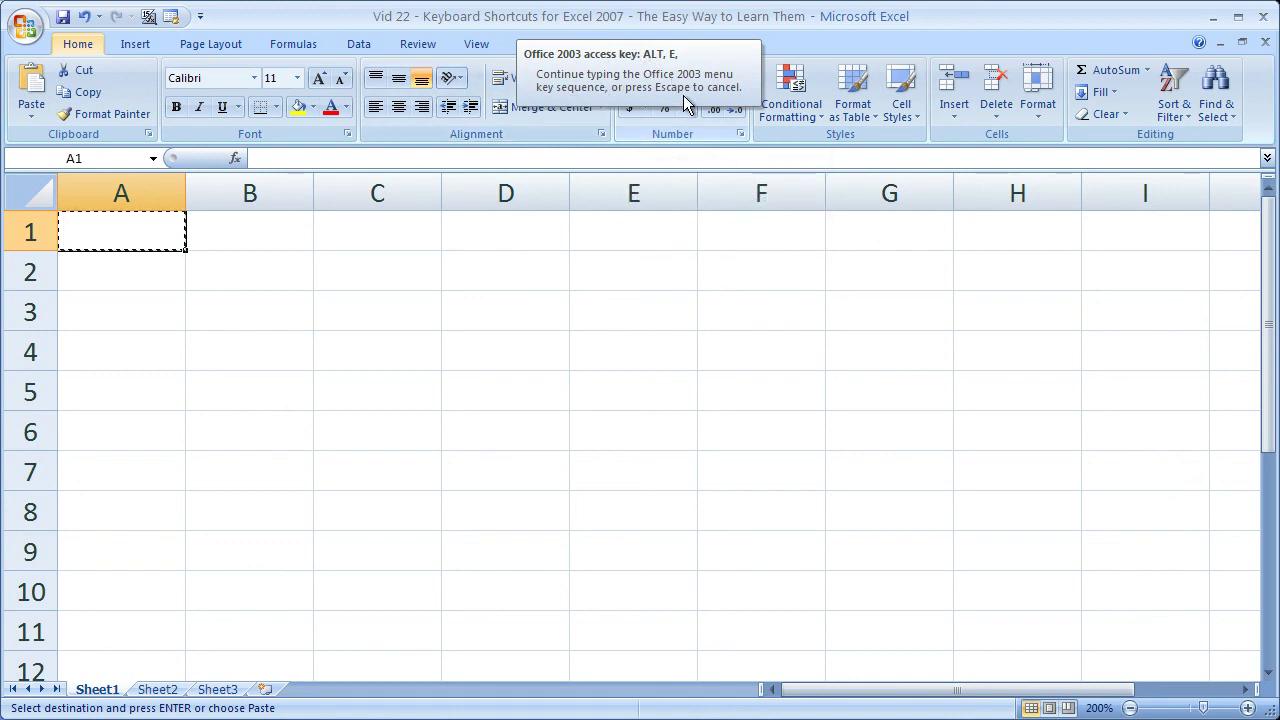
pyautogui.press('s')
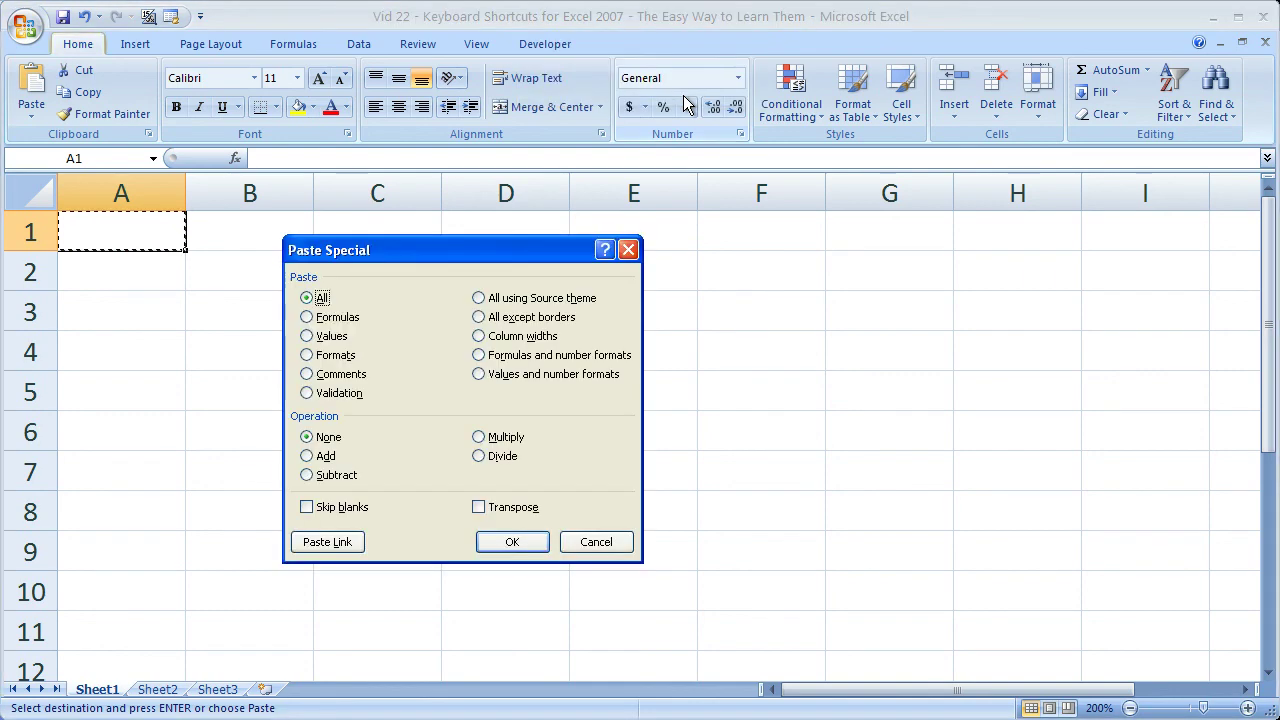
pyautogui.press('v')
pyautogui.press('Return')
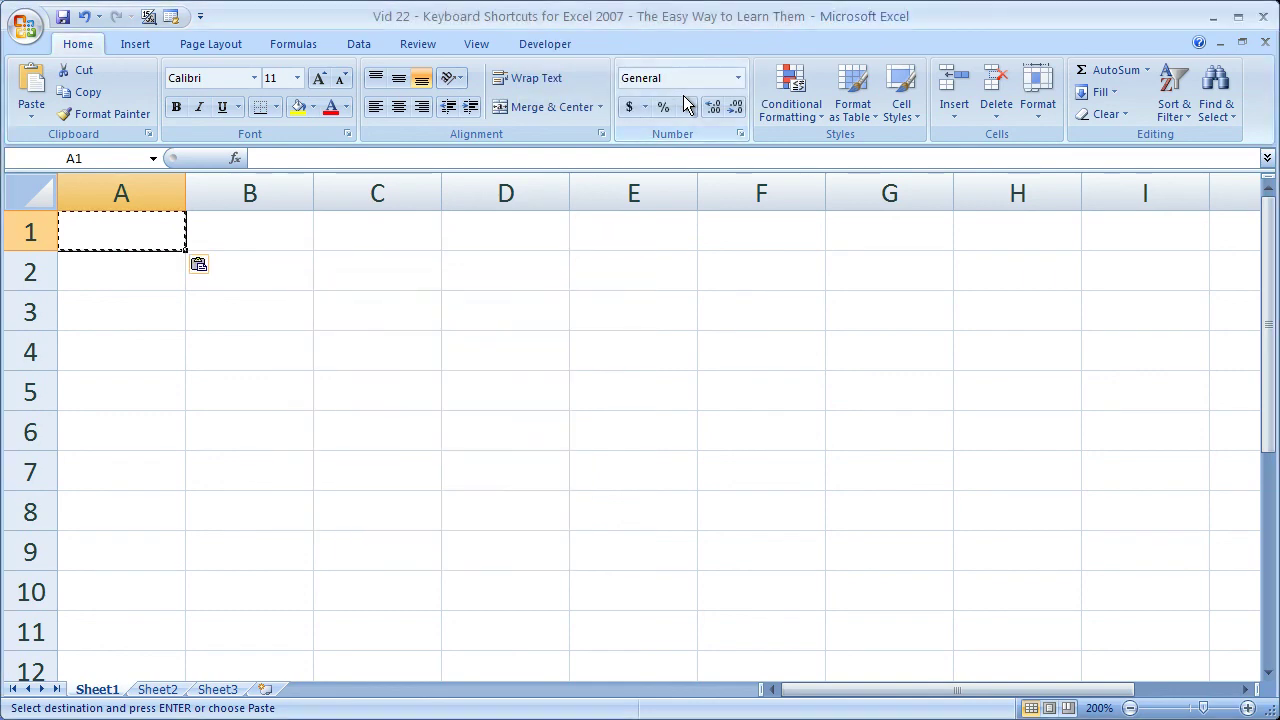
pyautogui.press('Escape')
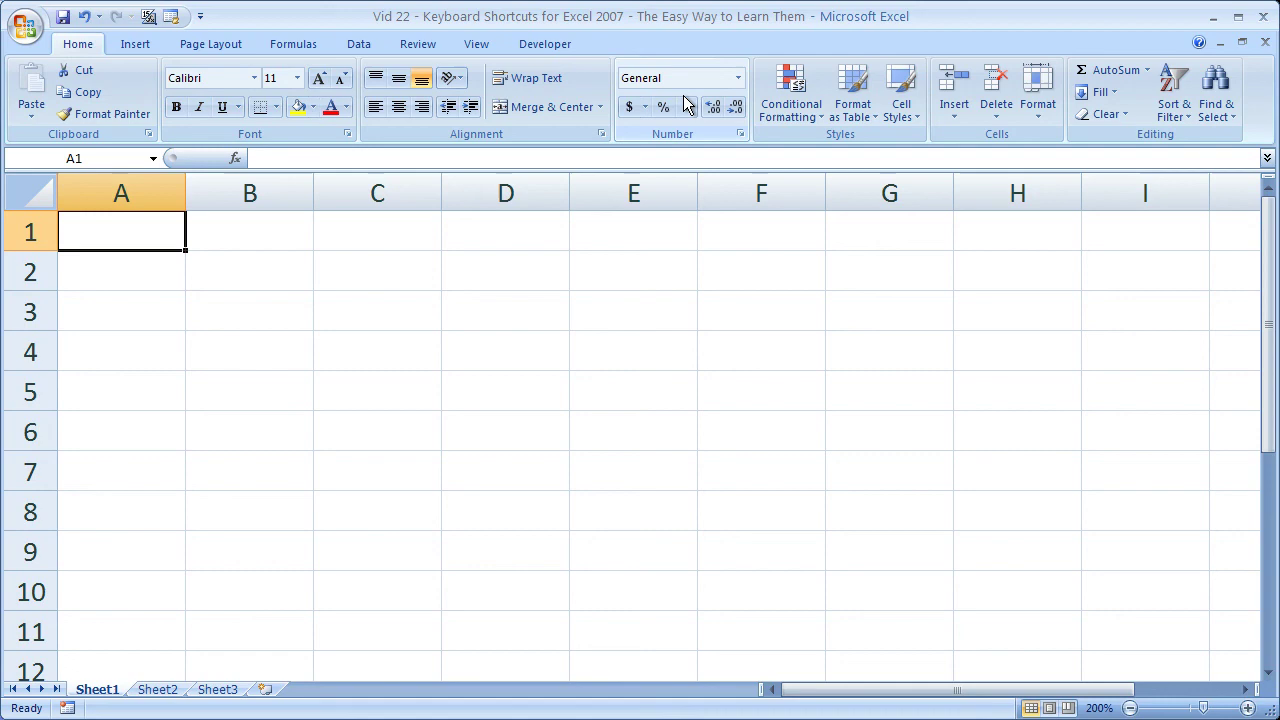